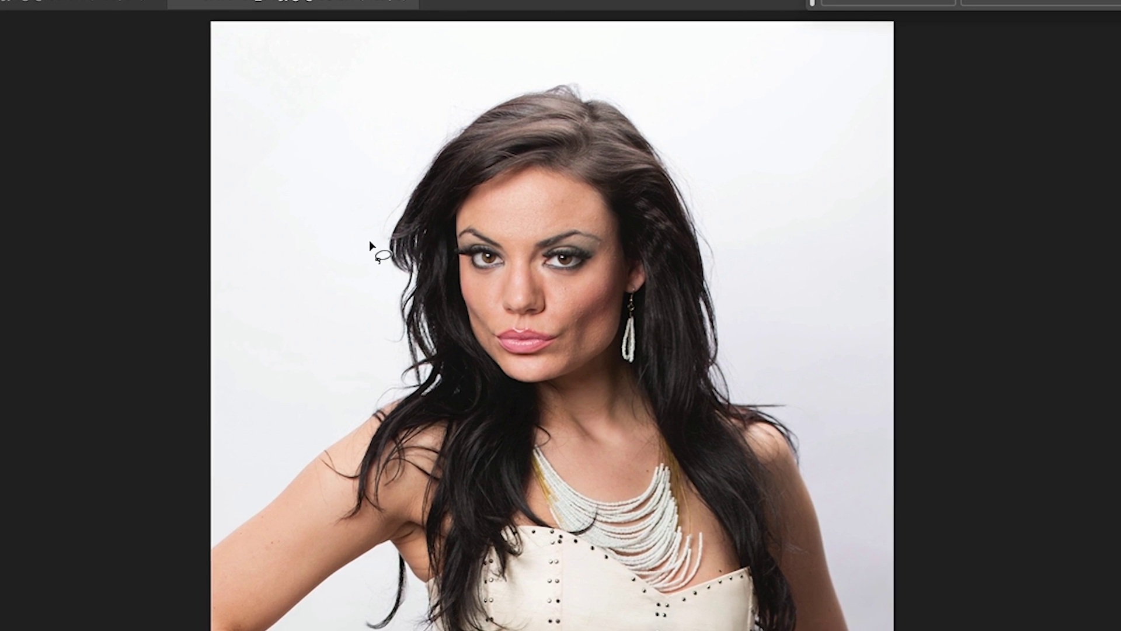
Lasso a freehand selection over the top of the dark-haired woman's head, from the brows up.
mouse_move(369, 240)
left_mouse_down()
mouse_move(730, 236)
mouse_move(703, 109)
mouse_move(682, 71)
mouse_move(582, 2)
mouse_move(443, 29)
mouse_move(390, 66)
mouse_move(369, 244)
left_mouse_up()
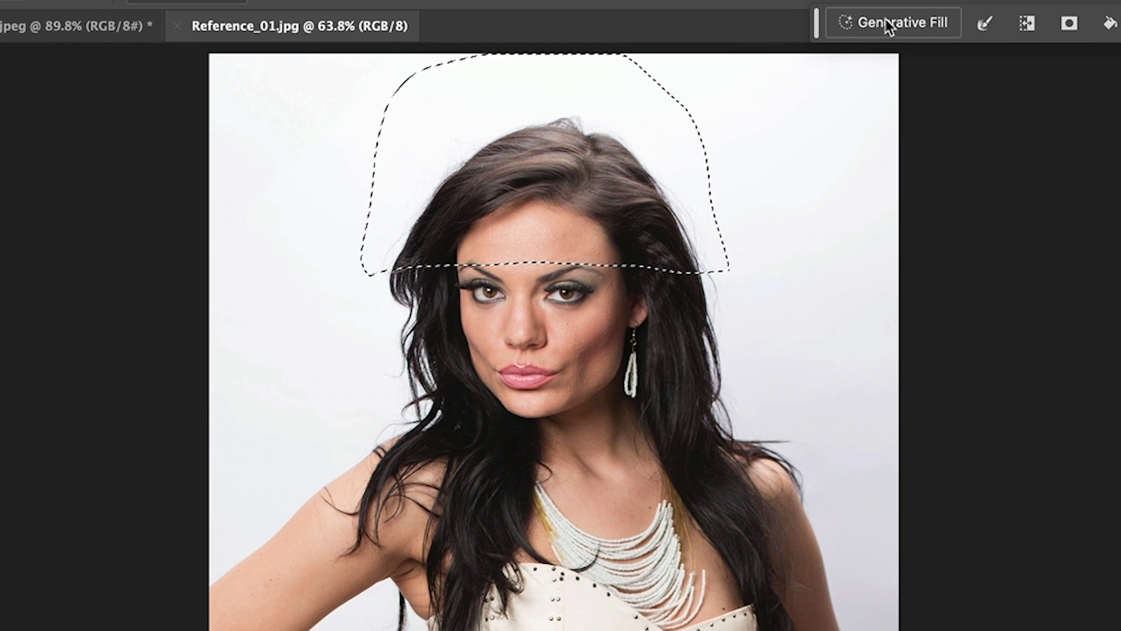
Generative Fill the selection with the prompt 'hat' and browse its three flower-crown variations.
left_click(888, 26)
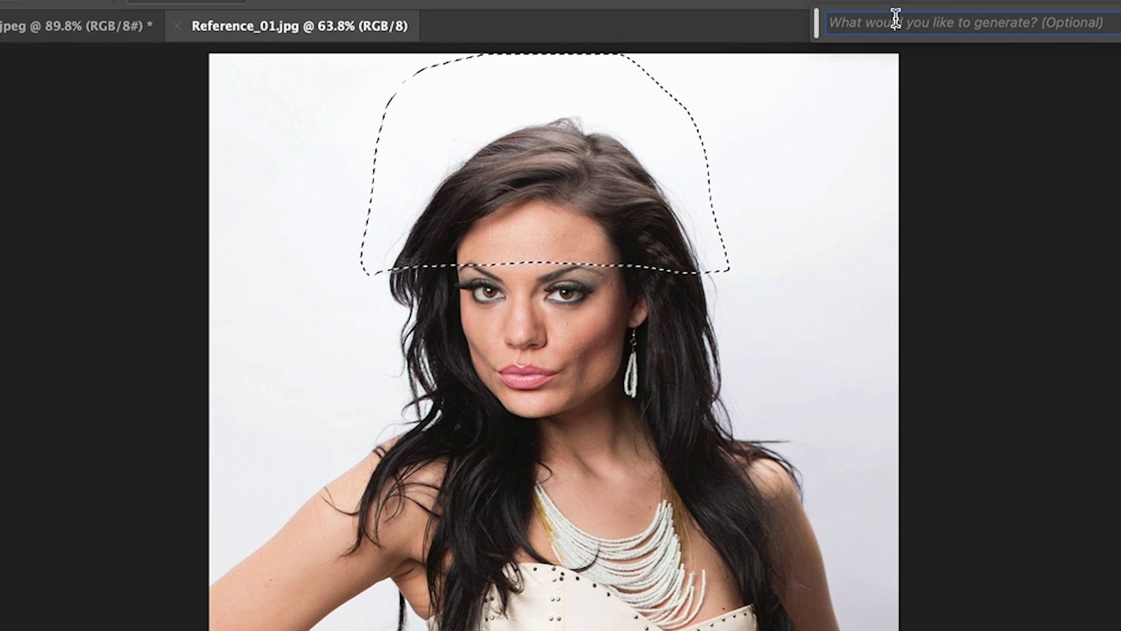
type("hat")
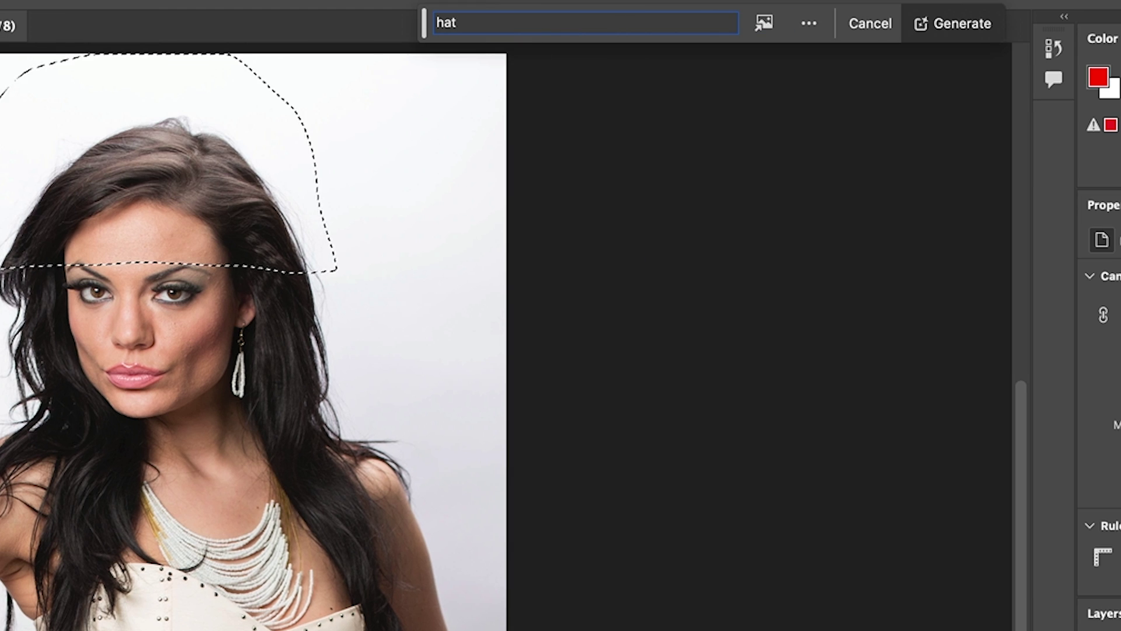
left_click(977, 31)
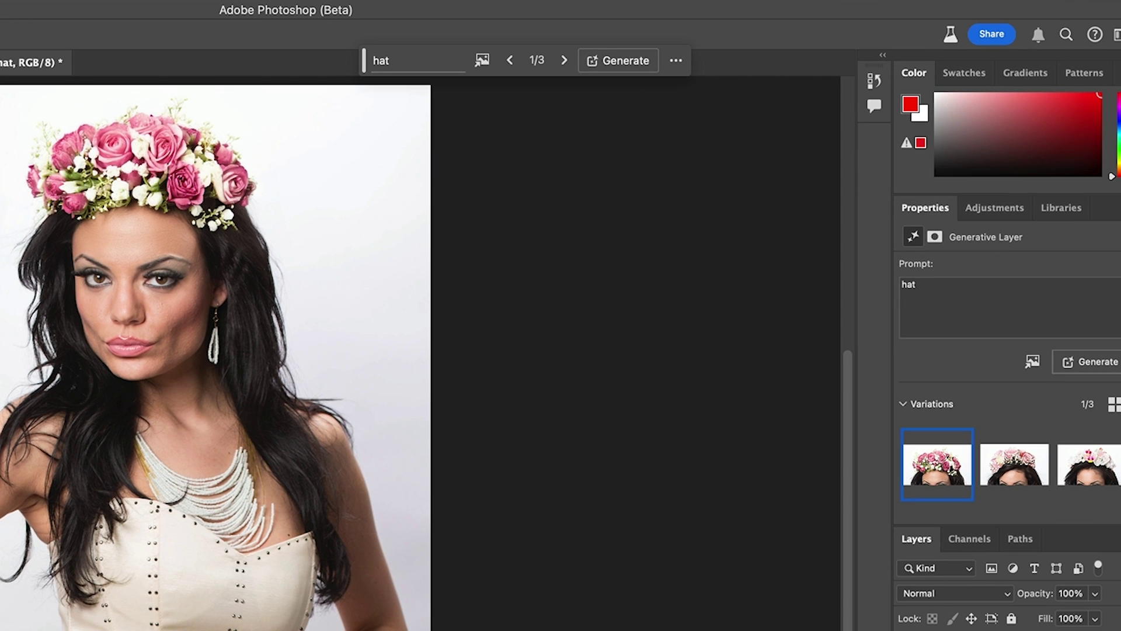
left_click(1015, 464)
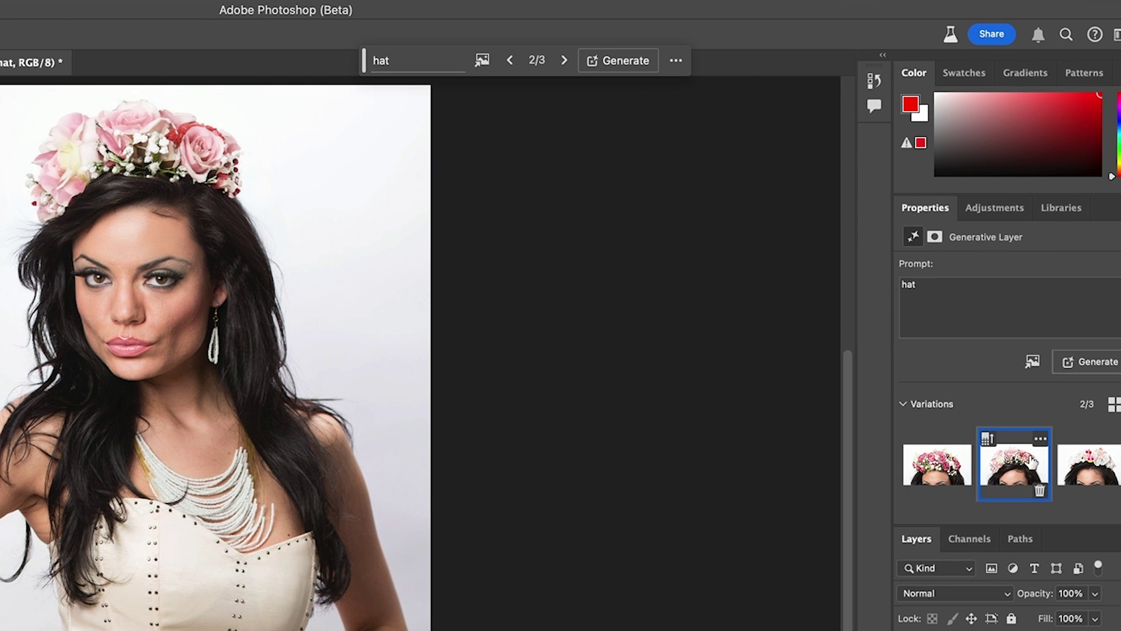
left_click(1100, 470)
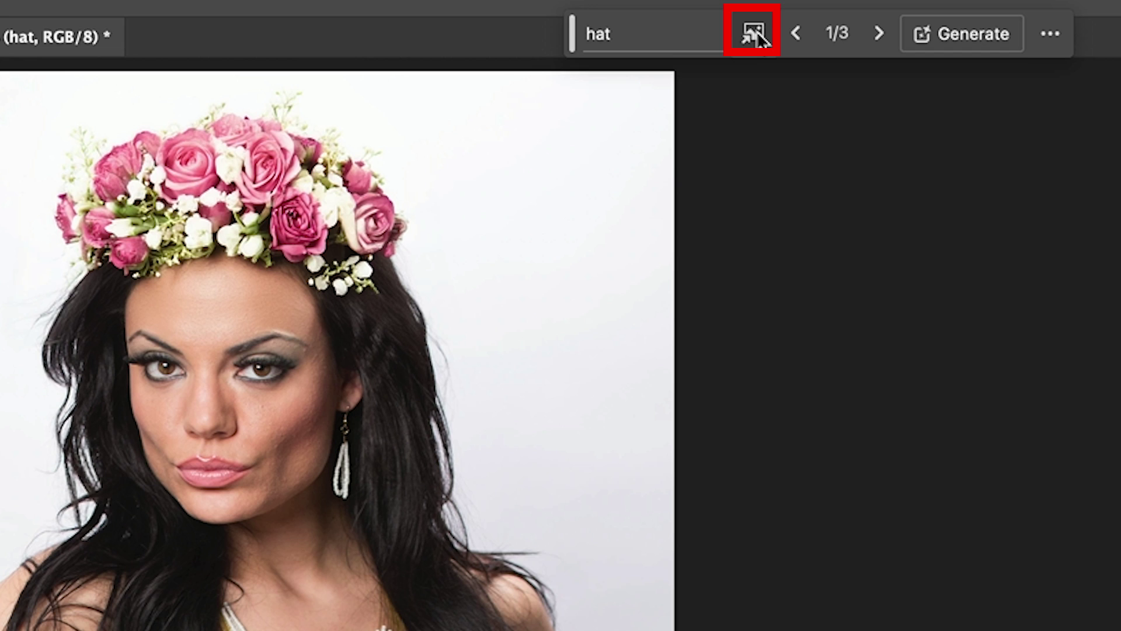
Set Reference_05.jpg, the beige brimmed hat, as the reference image for the 'hat' prompt.
left_click(754, 34)
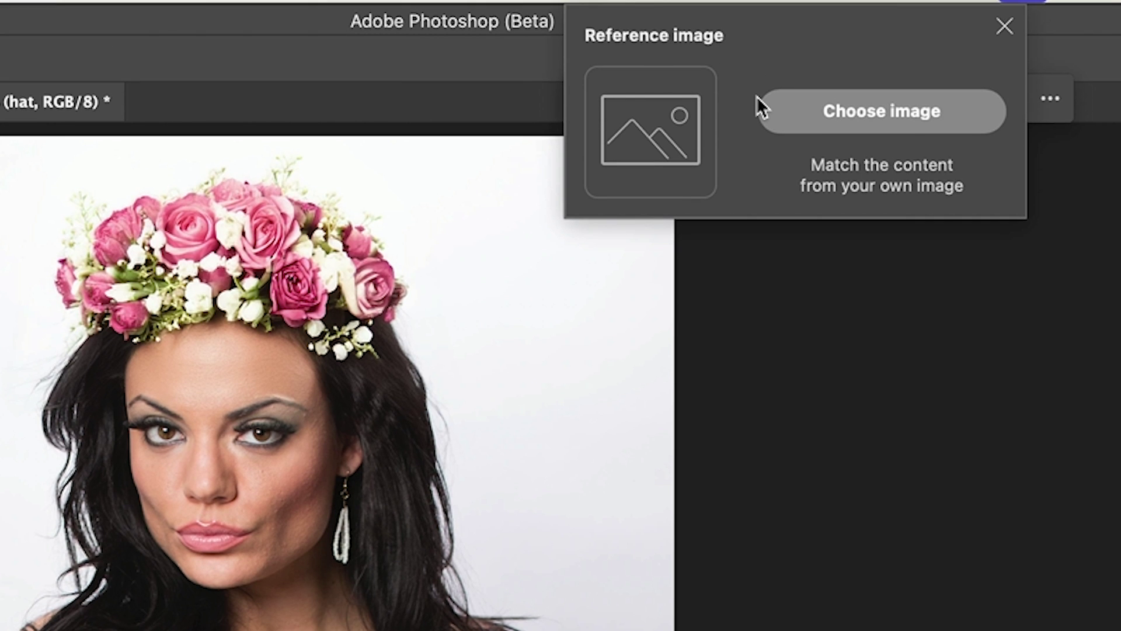
left_click(836, 110)
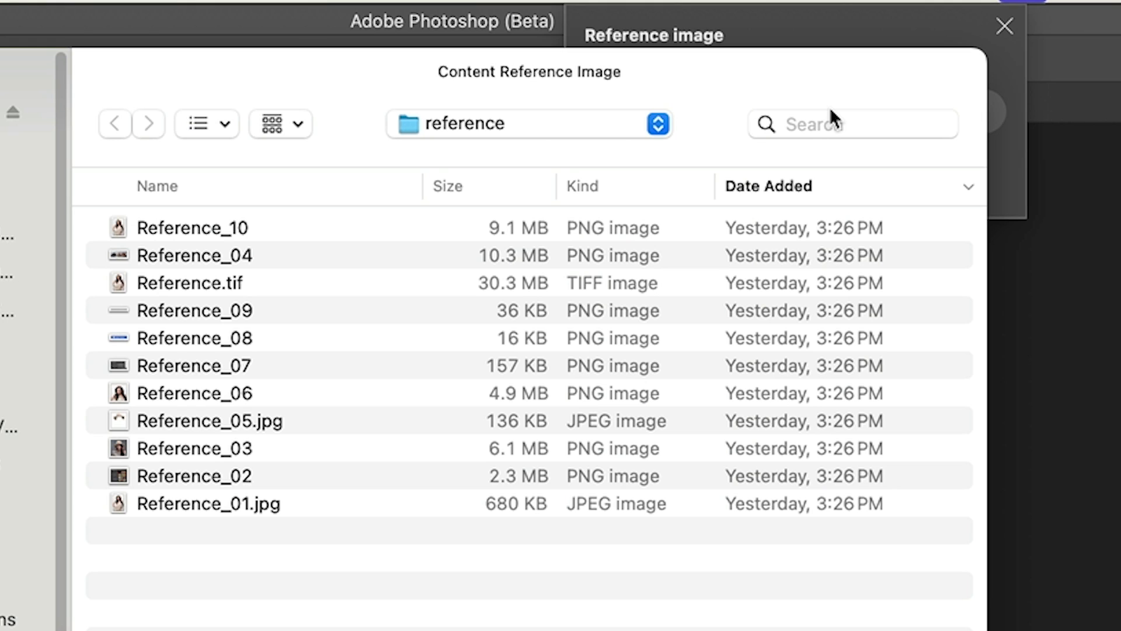
left_click(264, 410)
key("space")
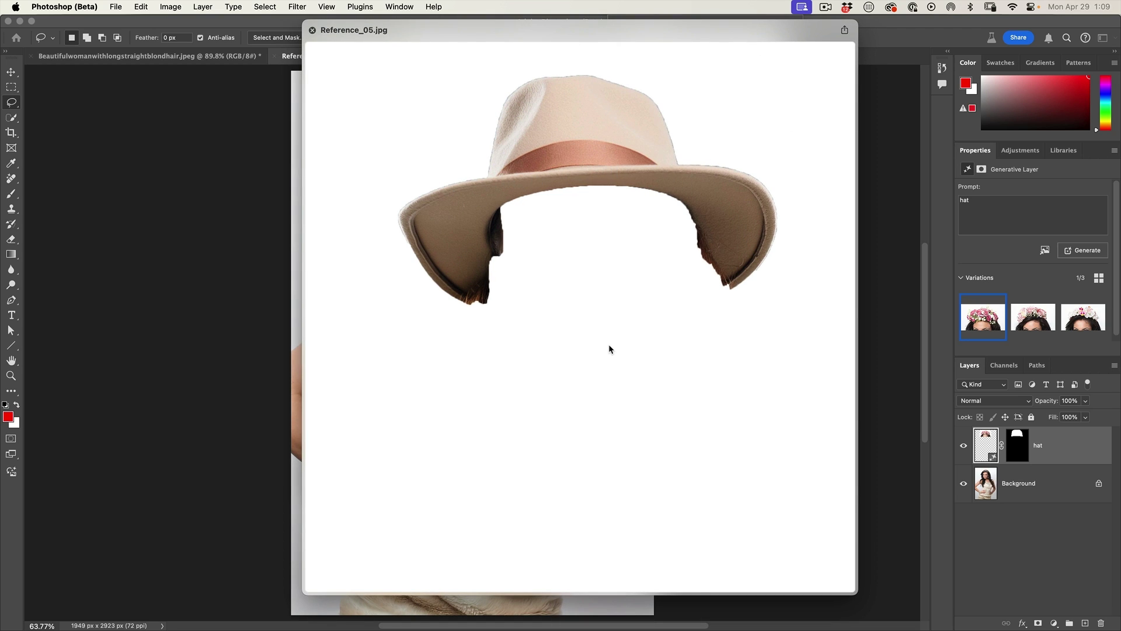
key("space")
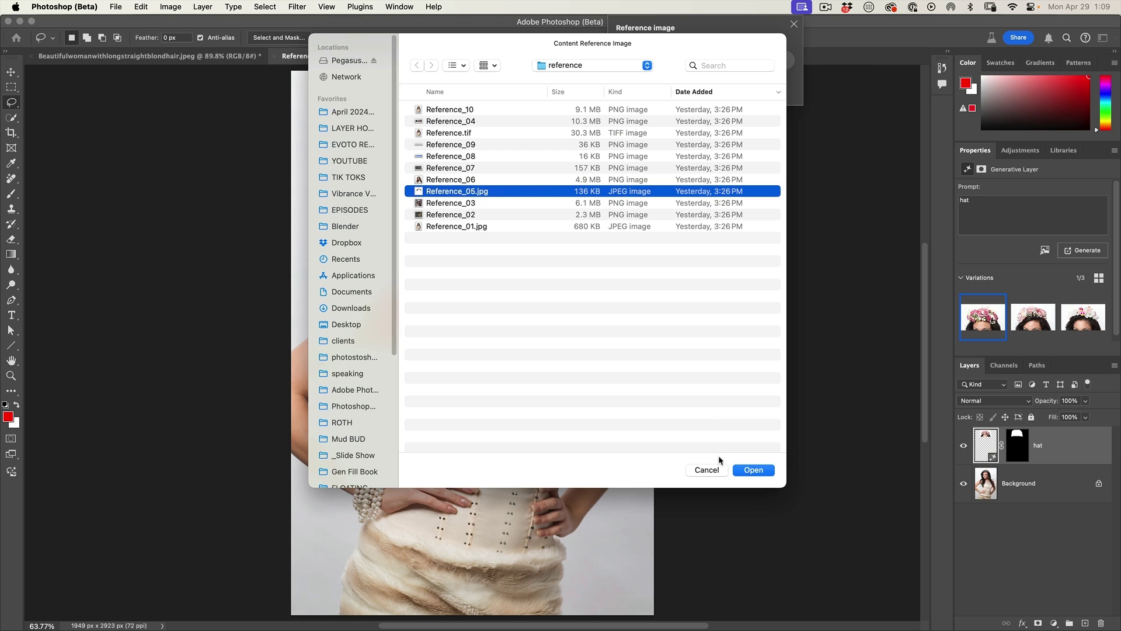
left_click(769, 472)
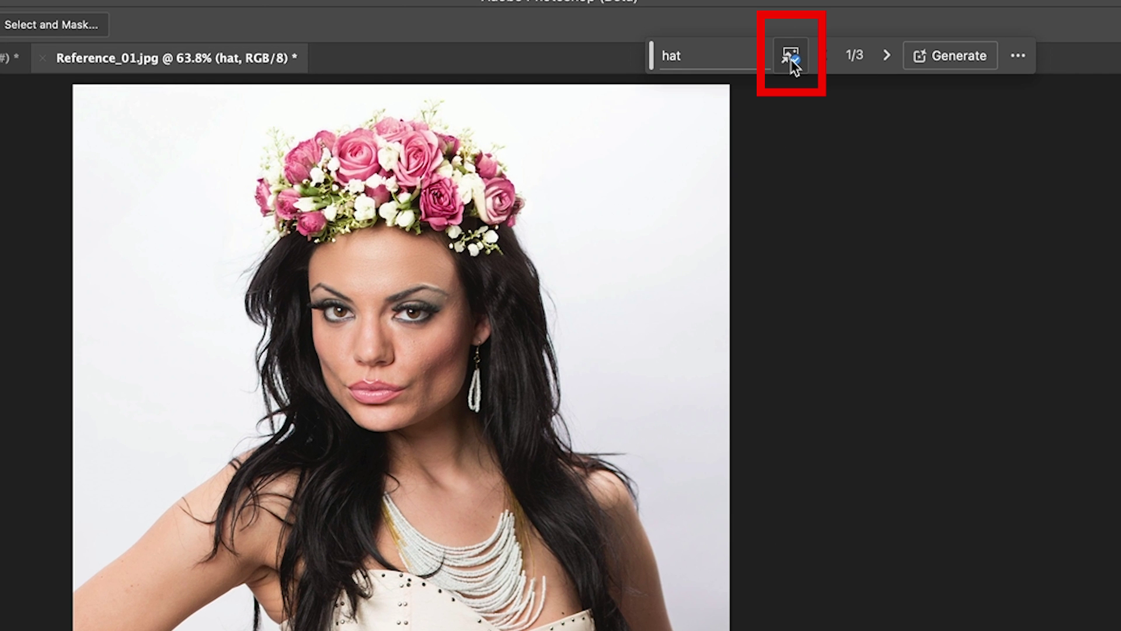
Regenerate the hat guided by the reference and view fedora variations 2 and 3.
left_click(936, 66)
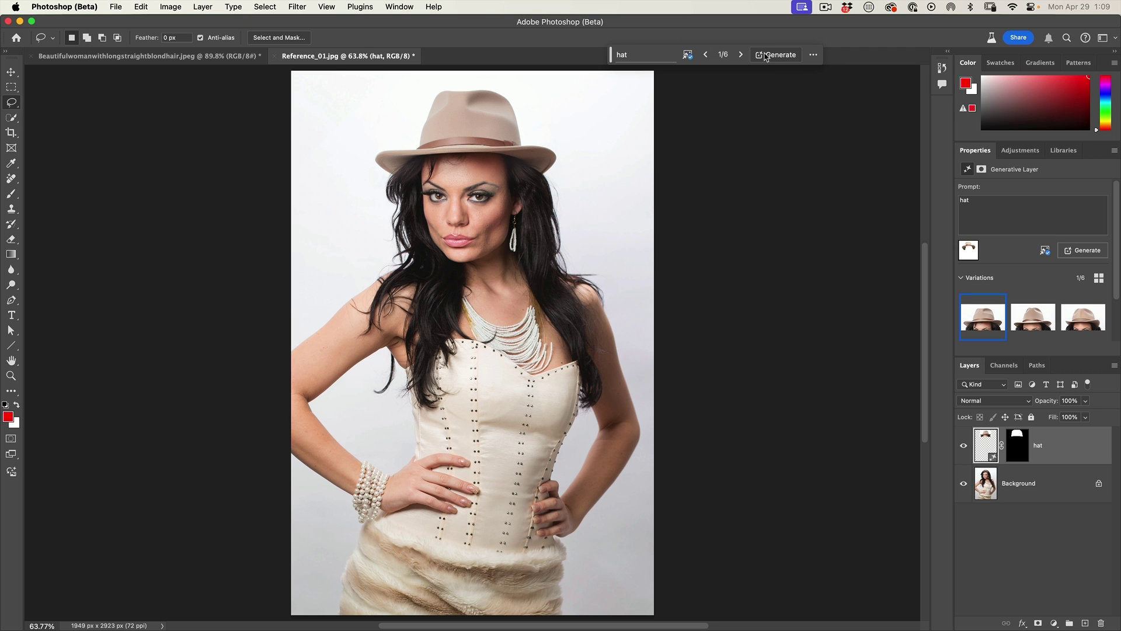
left_click(1040, 320)
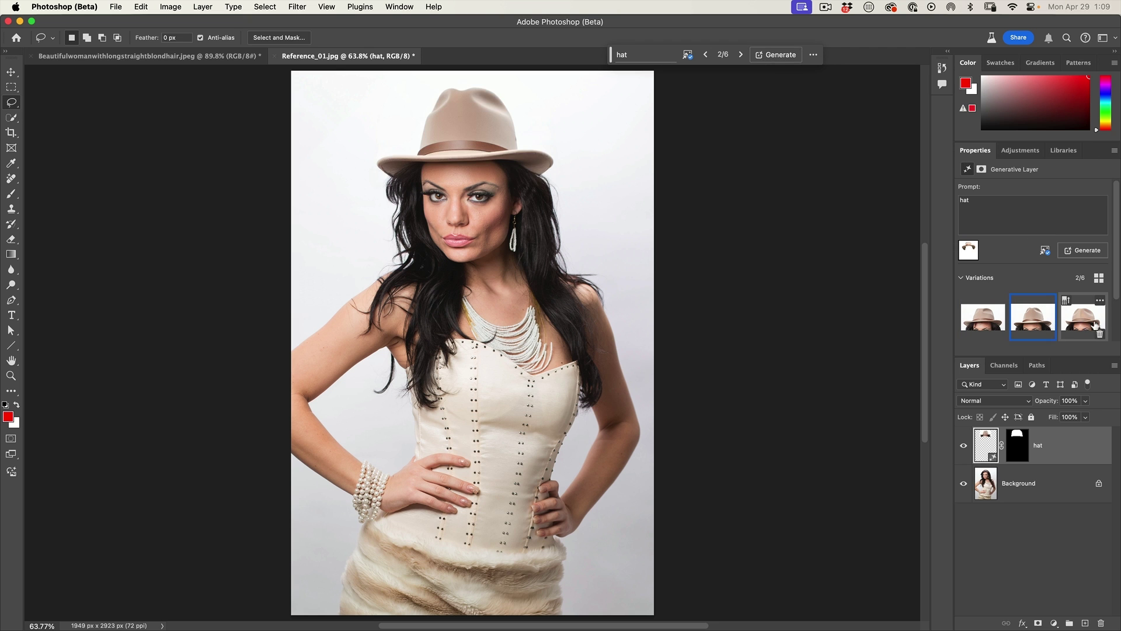
left_click(1092, 325)
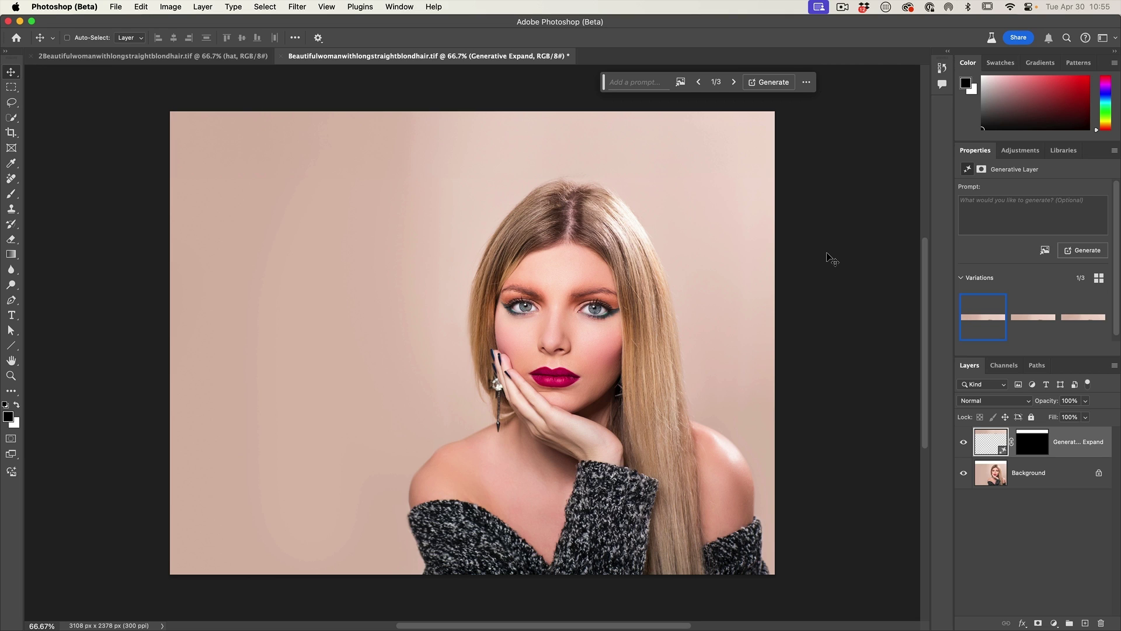
Select the whole canvas, generate '3 fedora hats isolated background', and keep variation 1 with the red hat.
key("super+a")
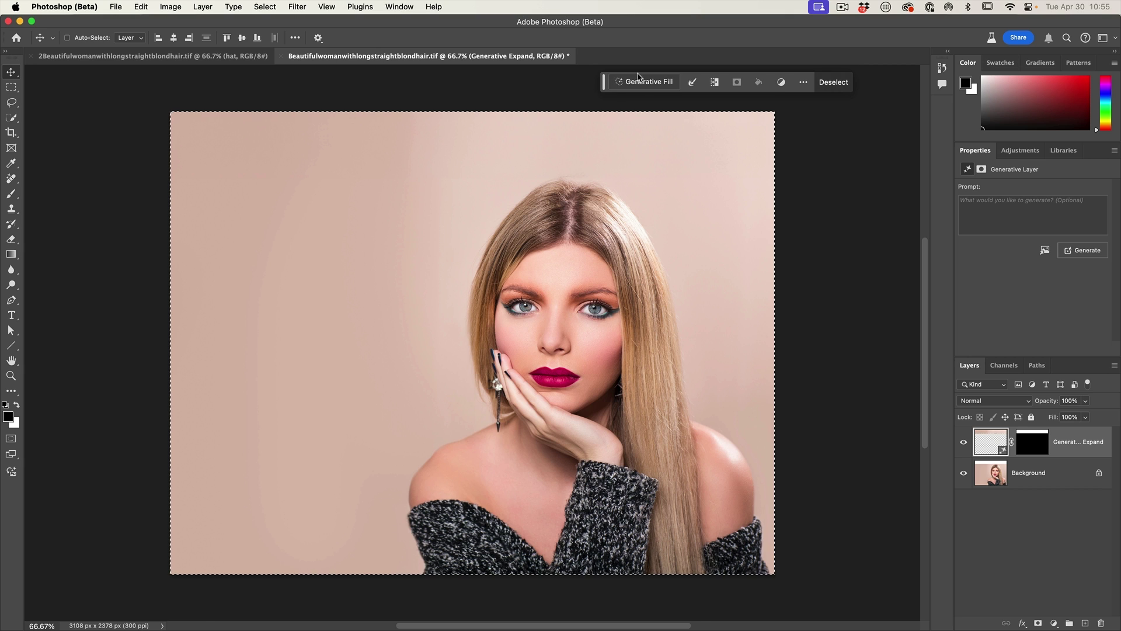
left_click(643, 81)
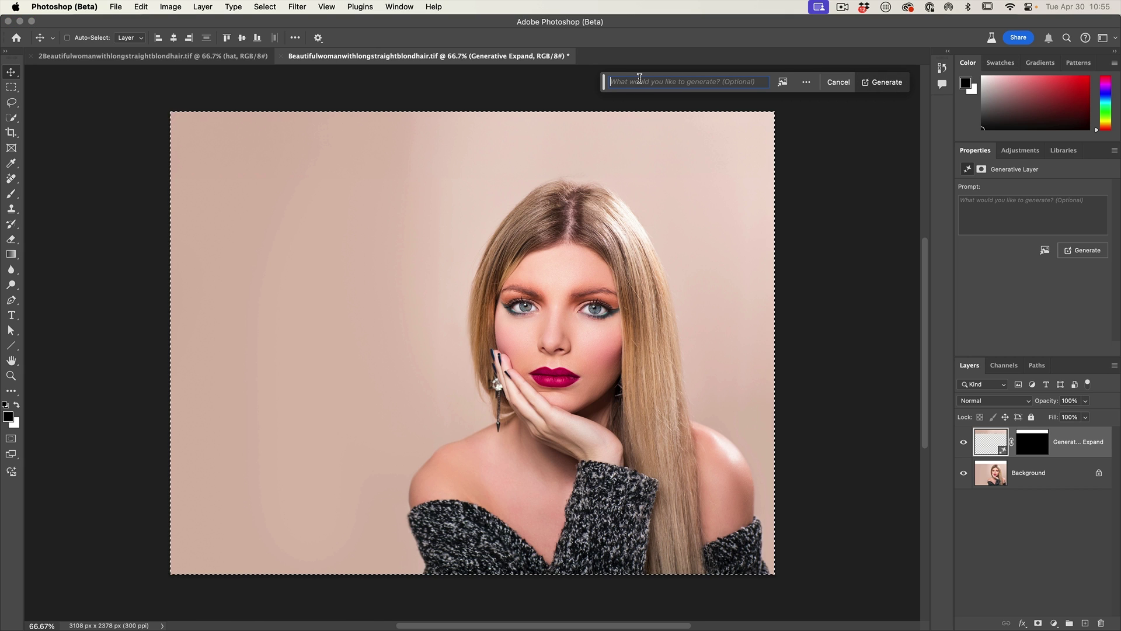
type("3 fedora hats isolated background")
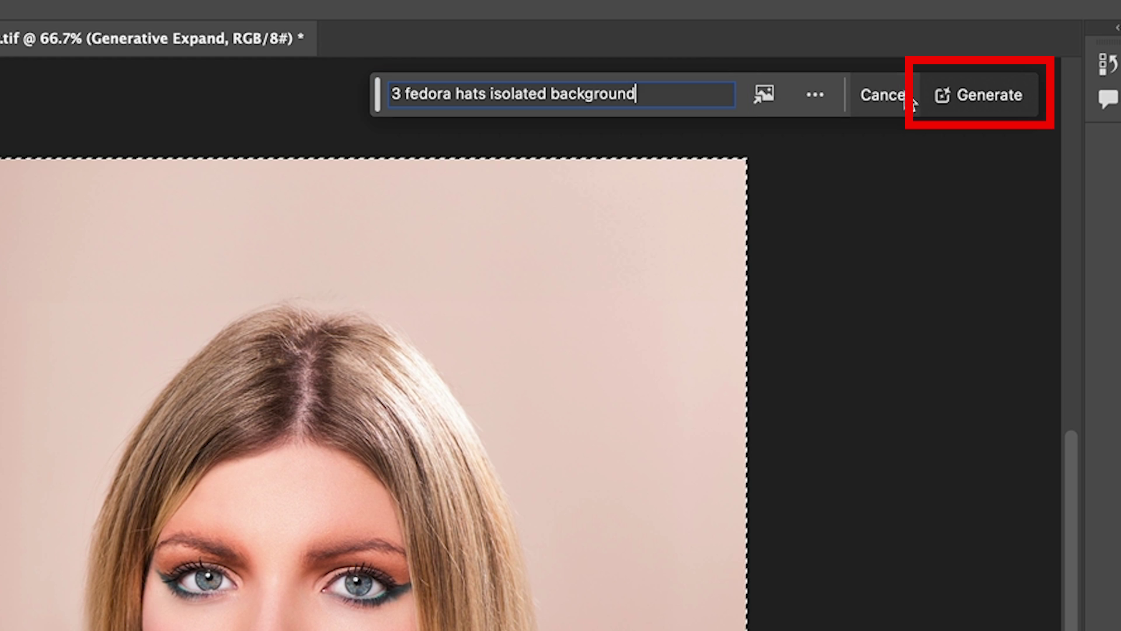
left_click(971, 103)
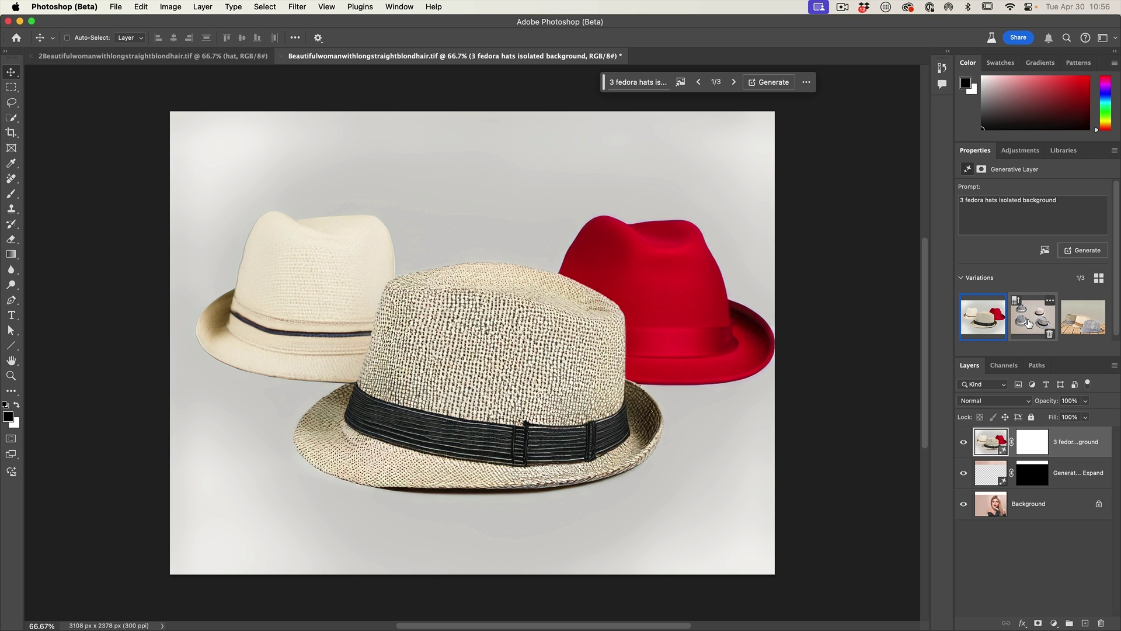
left_click(1029, 323)
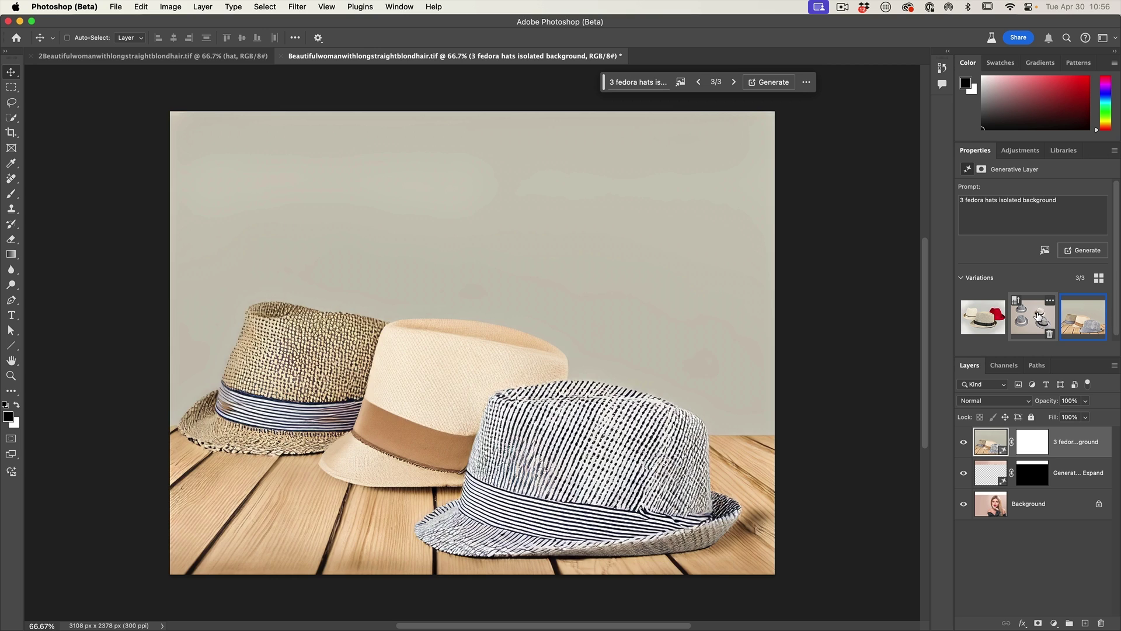
left_click(994, 317)
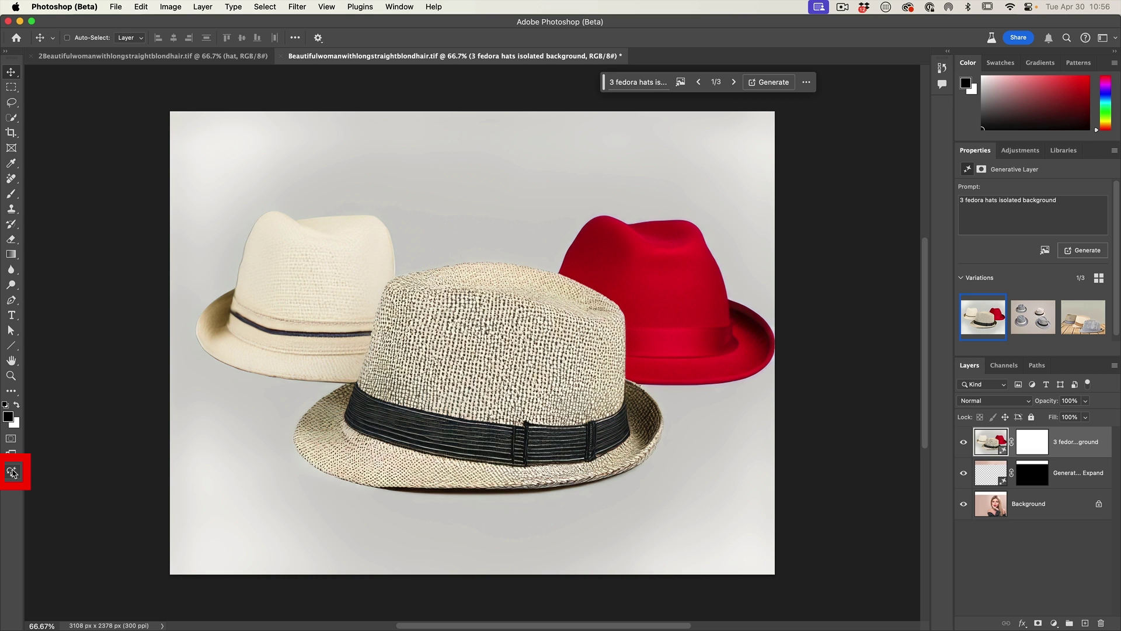
Generate a Photo-type image from the pasted three-fedora prompt and pick variation 3 on white.
left_click(12, 472)
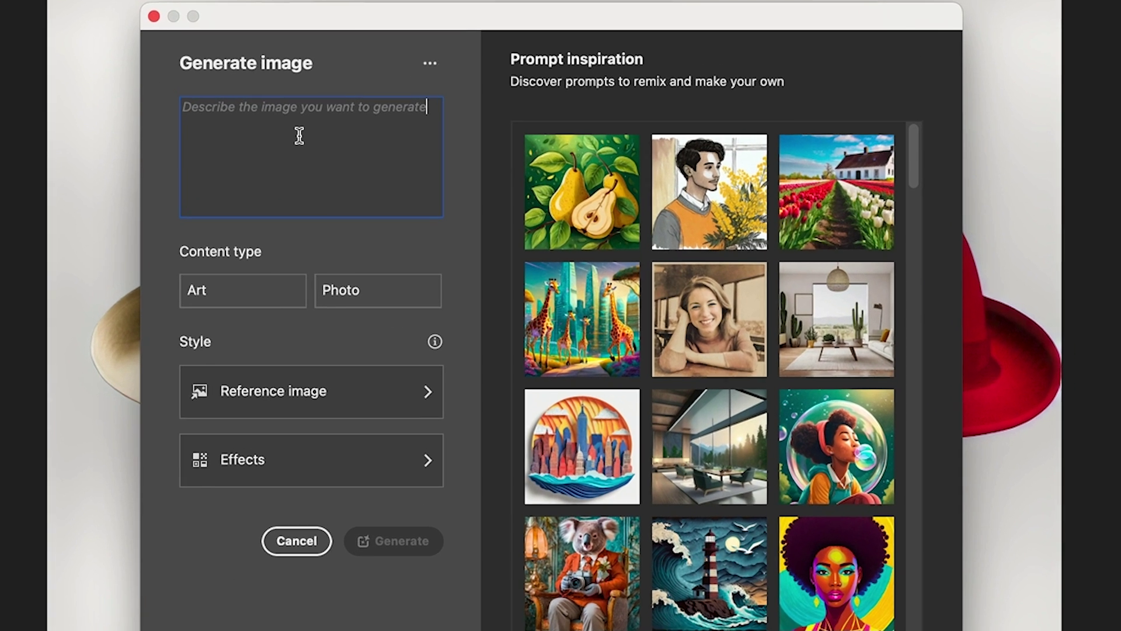
type("3 fedora hats isolated background")
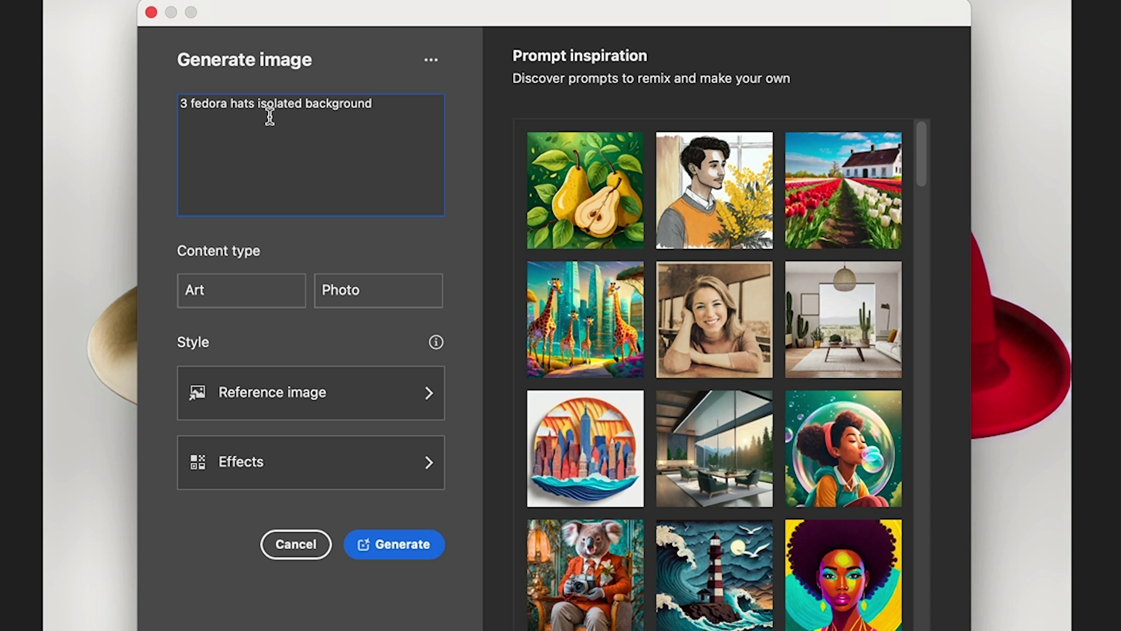
left_click(403, 295)
left_click(417, 547)
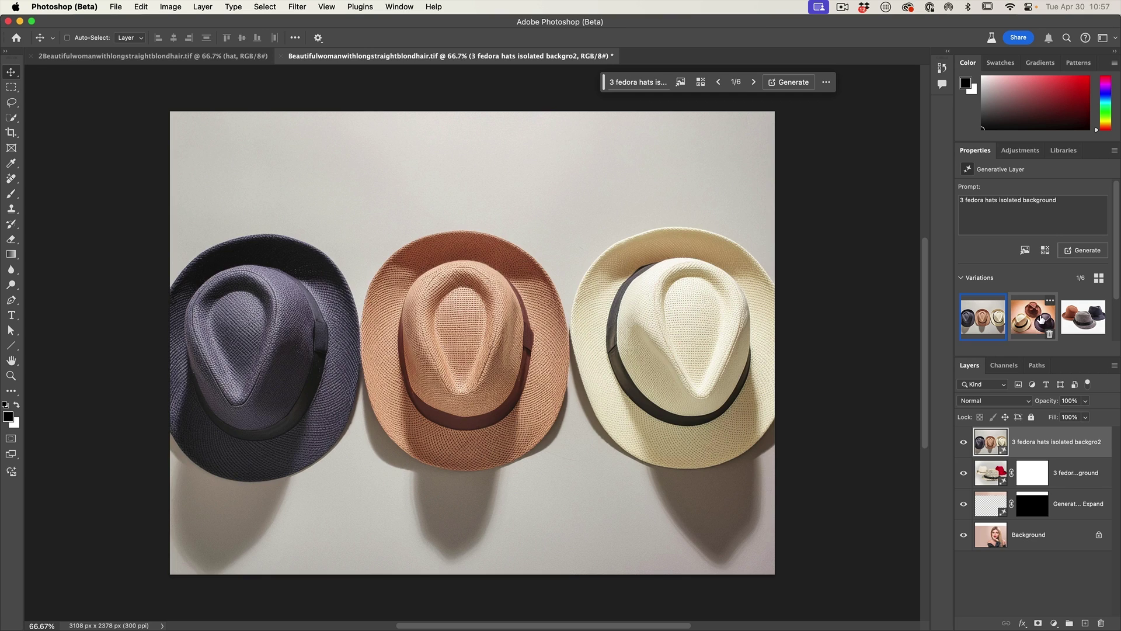
left_click(1035, 319)
left_click(1079, 315)
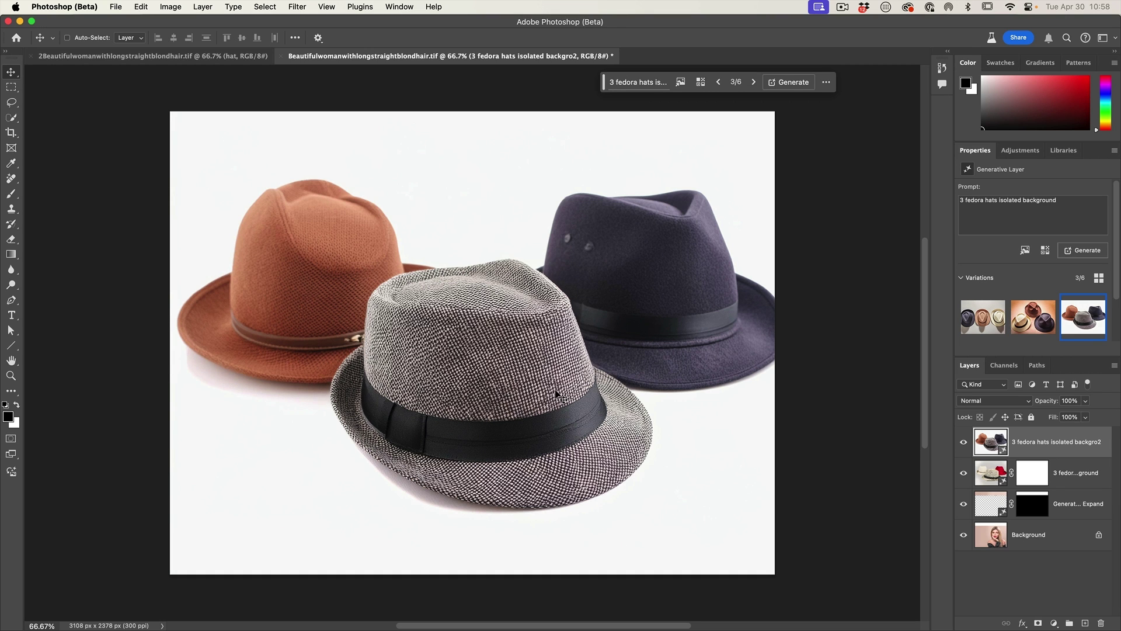
Duplicate the '3 fedora hats isolated backgro2' layer into a new document, Untitled-3.
right_click(1031, 438)
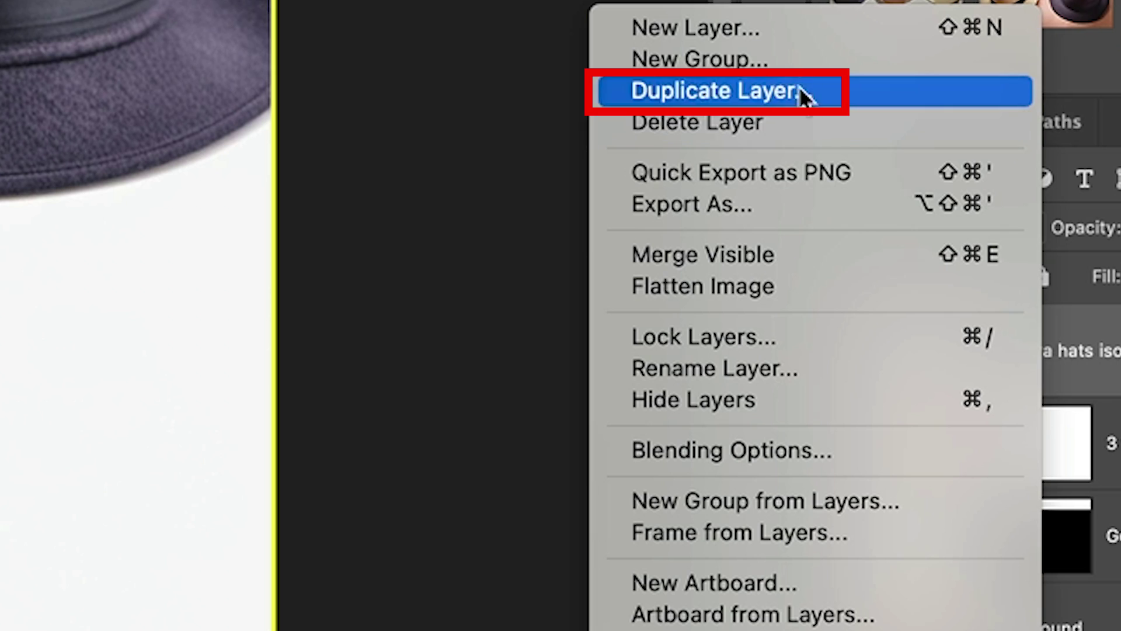
left_click(797, 99)
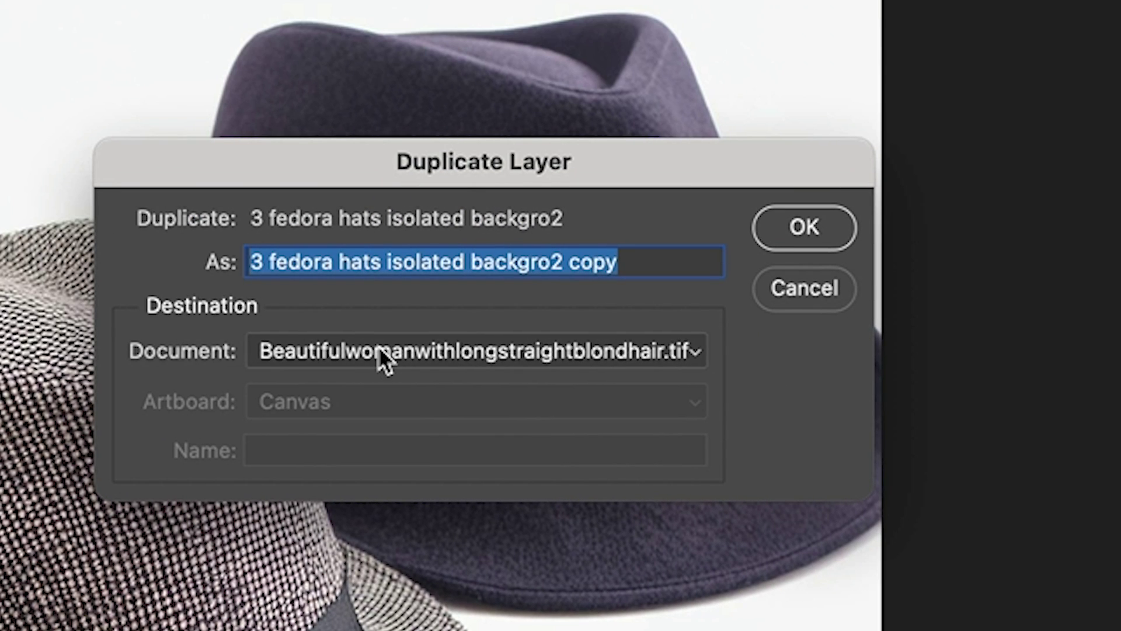
left_click(378, 349)
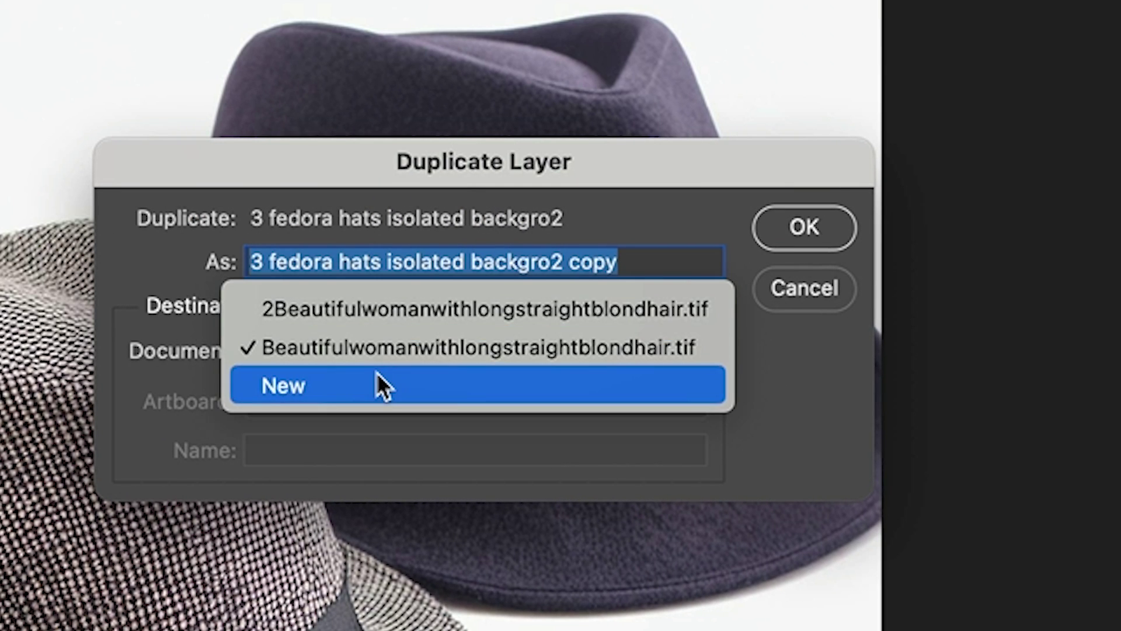
left_click(376, 373)
left_click(794, 229)
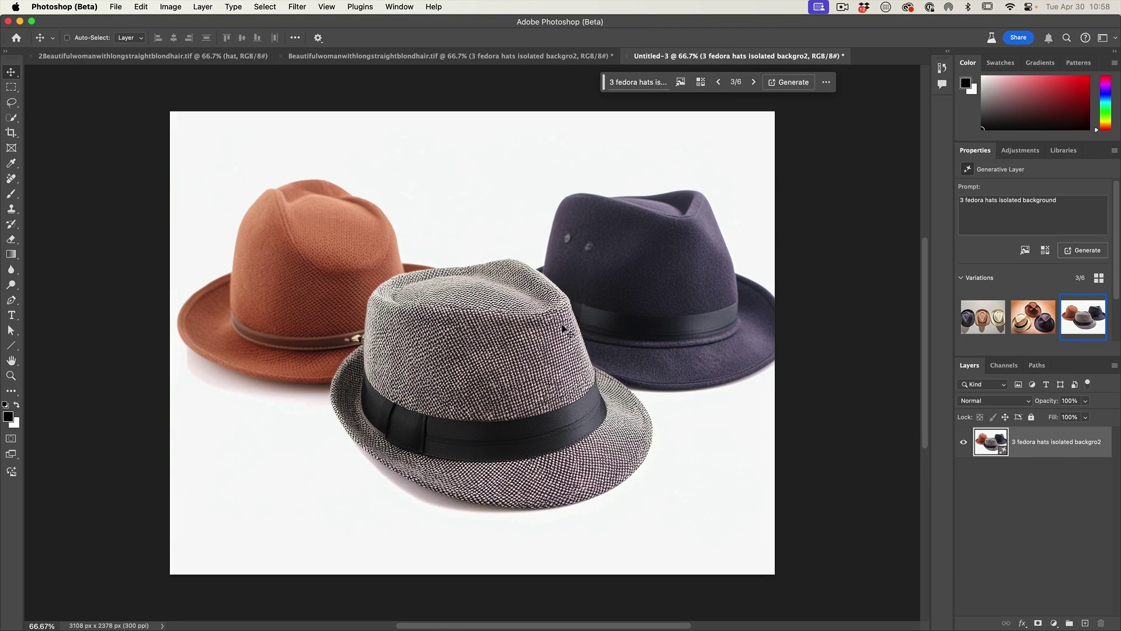
left_click_drag(453, 62, 531, 380)
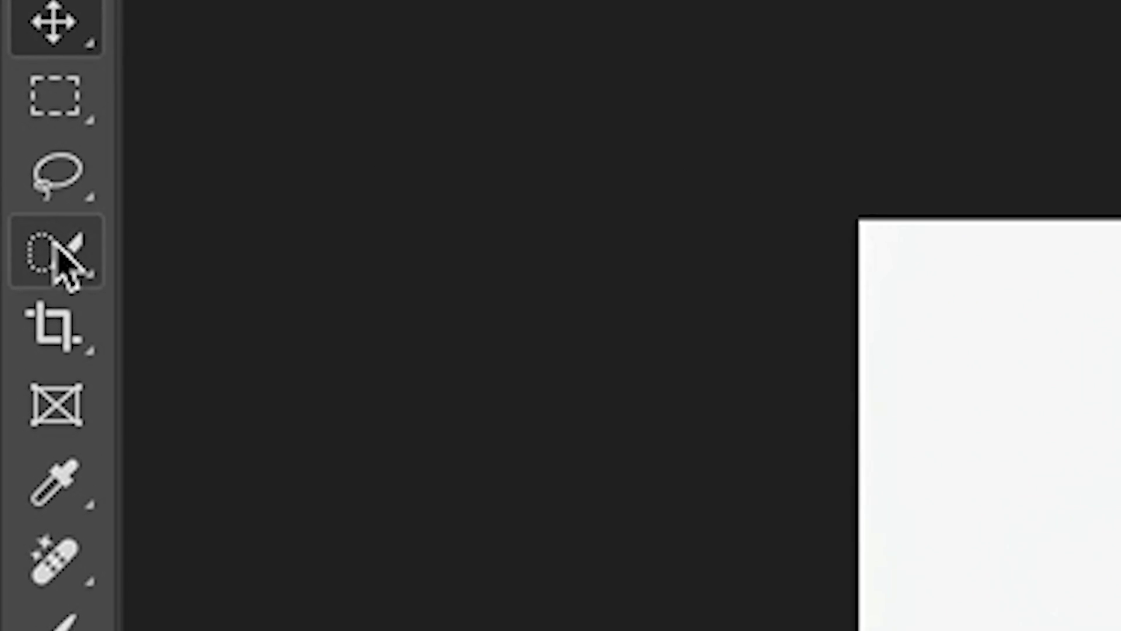
Select the grey tweed fedora with the Quick Selection Tool.
left_click(11, 116)
right_click(56, 245)
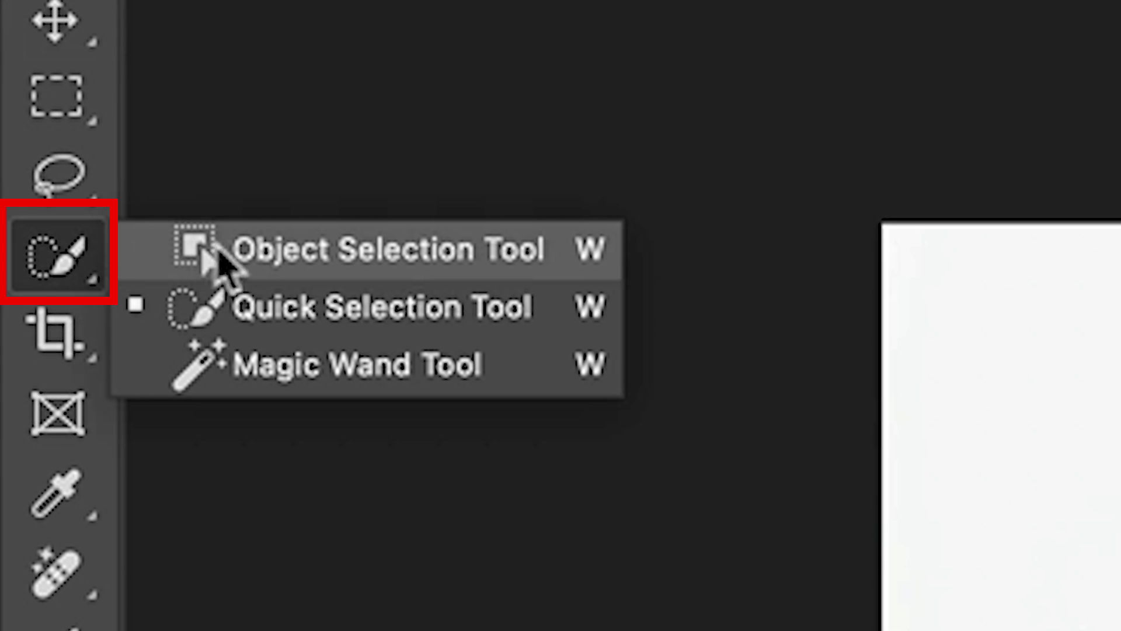
left_click(256, 308)
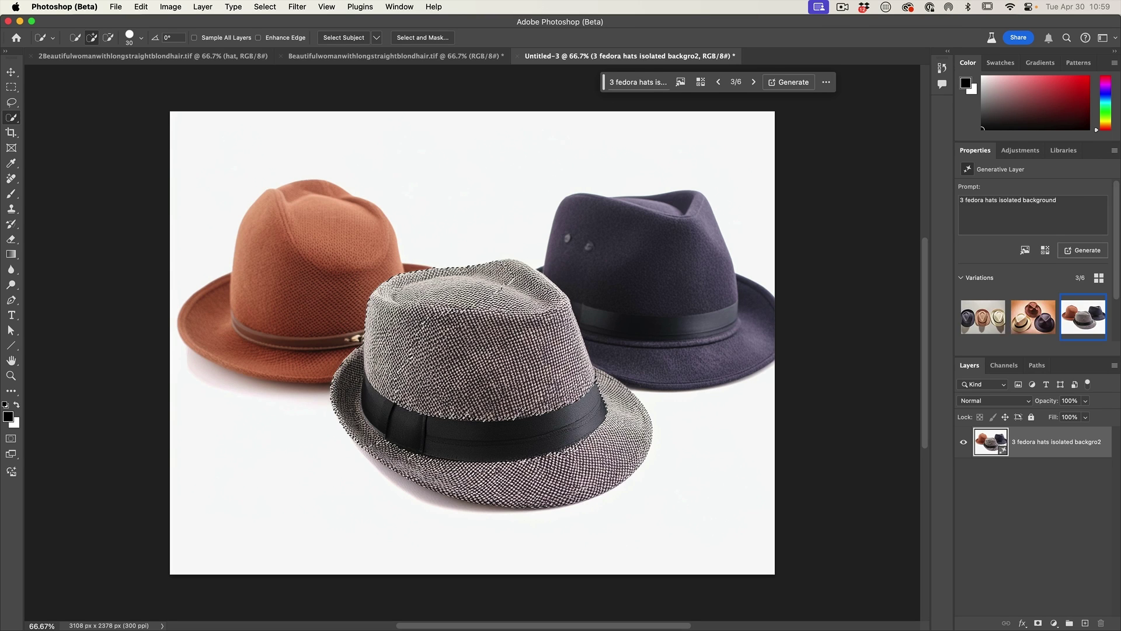
left_click(372, 461)
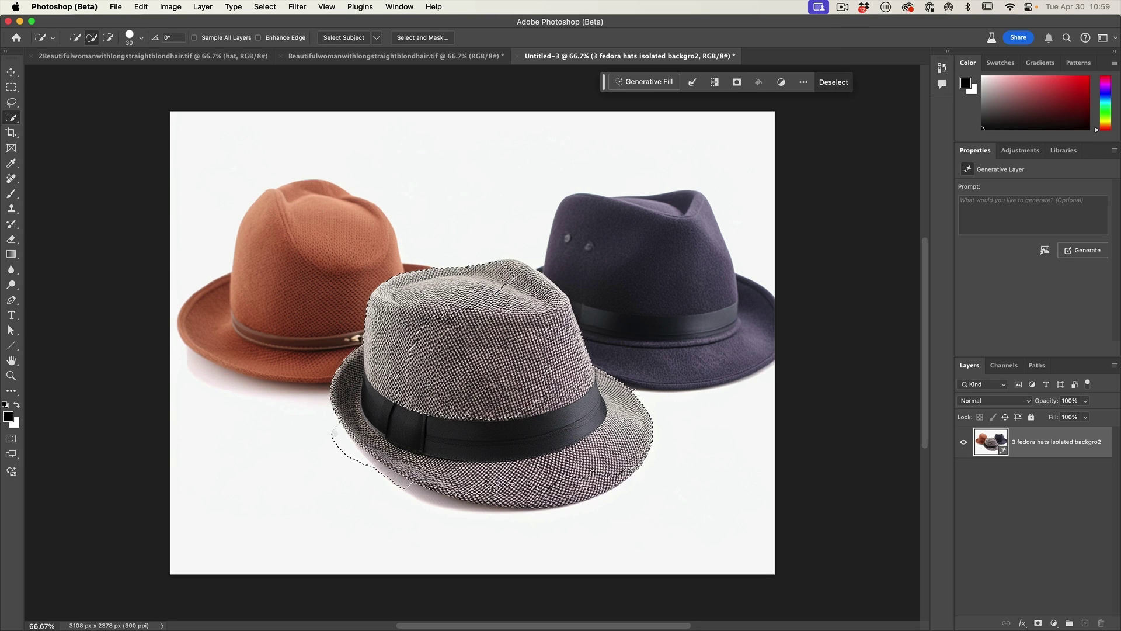
key("alt")
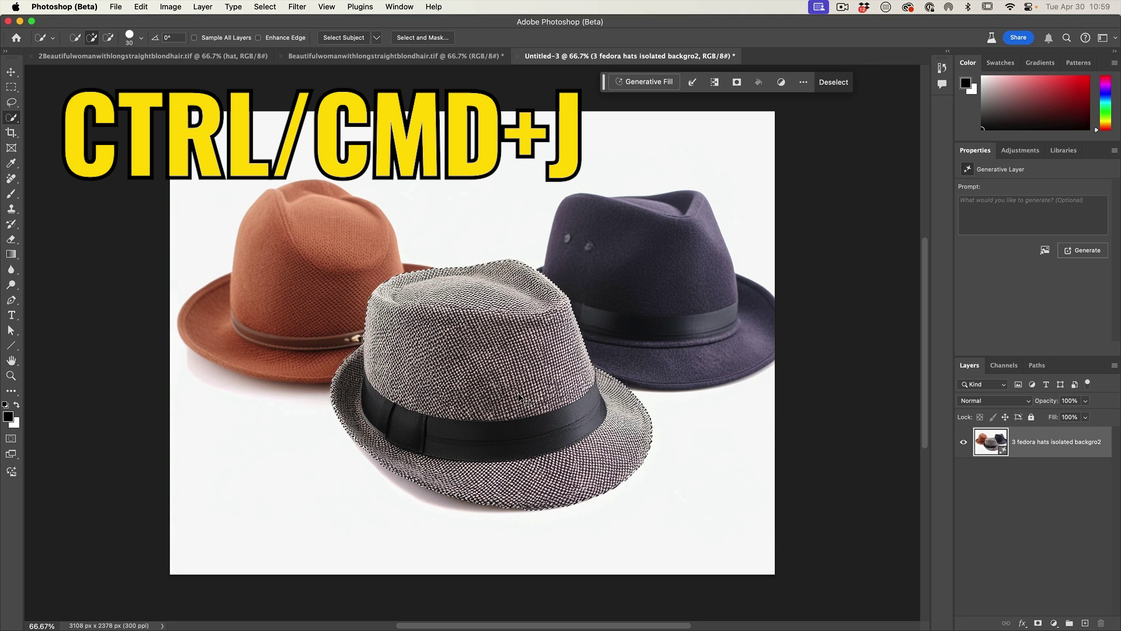
Copy the grey fedora onto Layer 1 and hide the three-hat layer.
key("super+j")
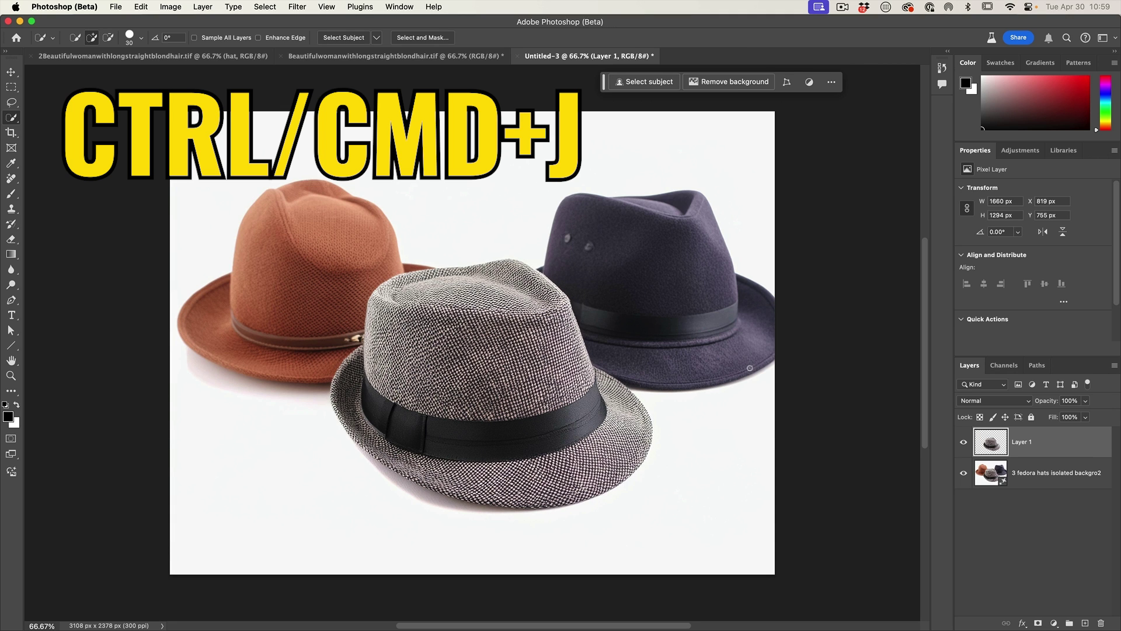
left_click(964, 474)
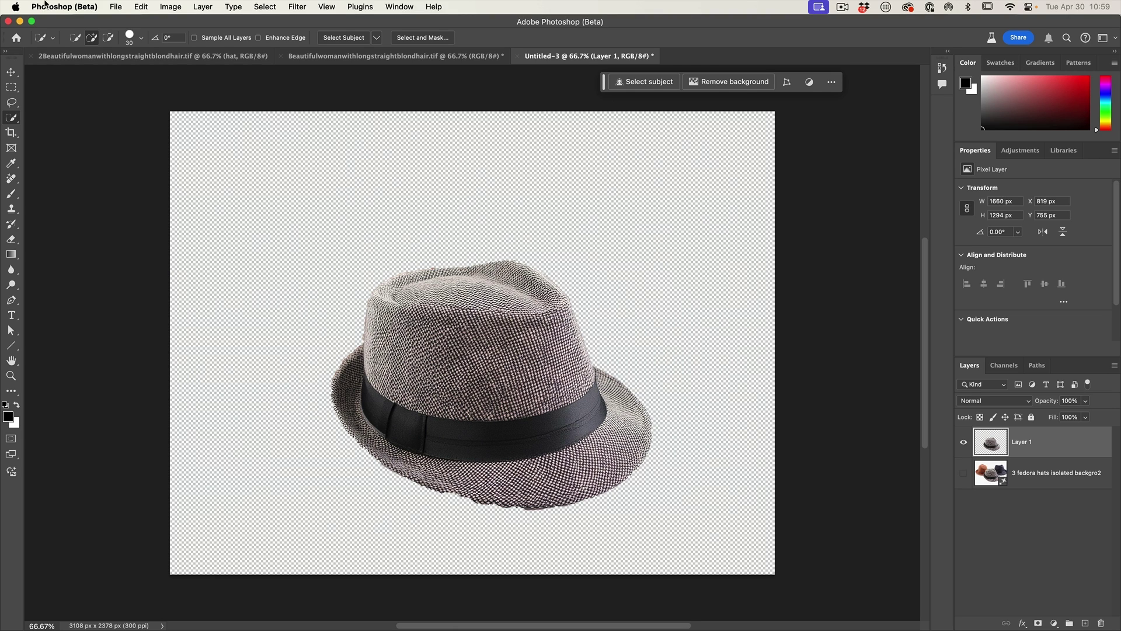
left_click(116, 6)
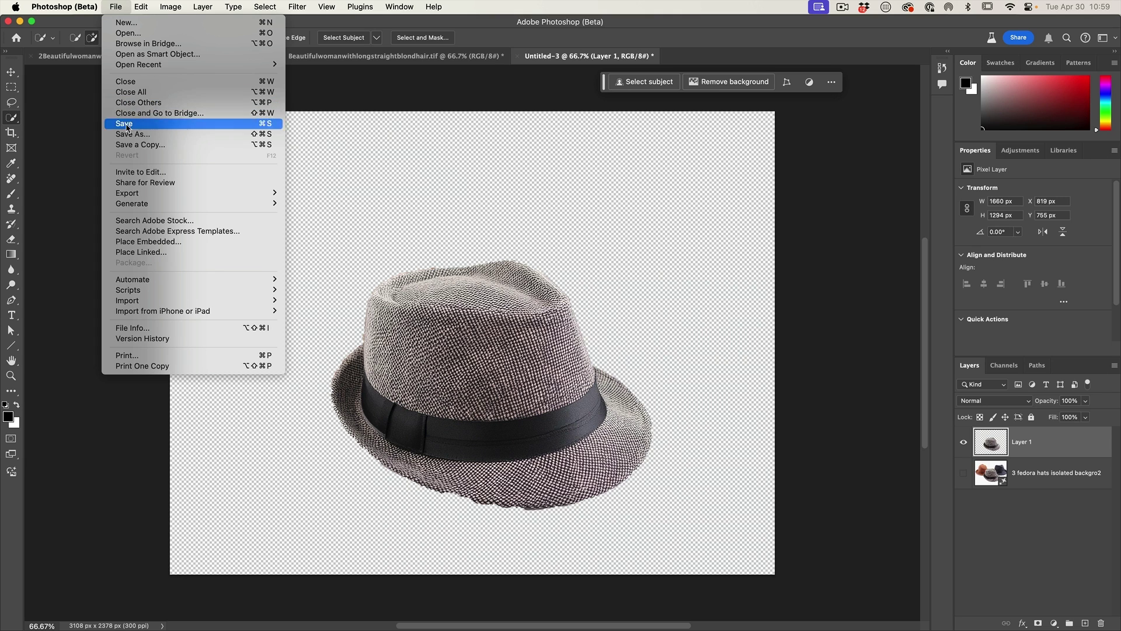
Export the grey fedora as hattouse.jpg via Save for Web, then delete the portrait's two hat layers.
mouse_move(139, 195)
left_click(353, 238)
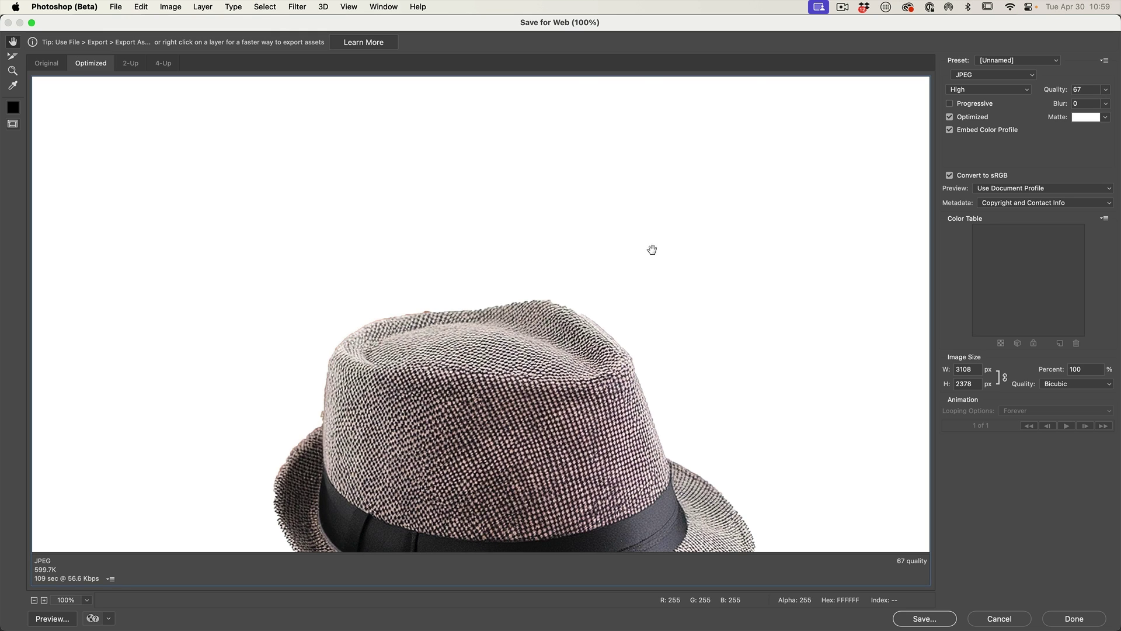
left_click(933, 618)
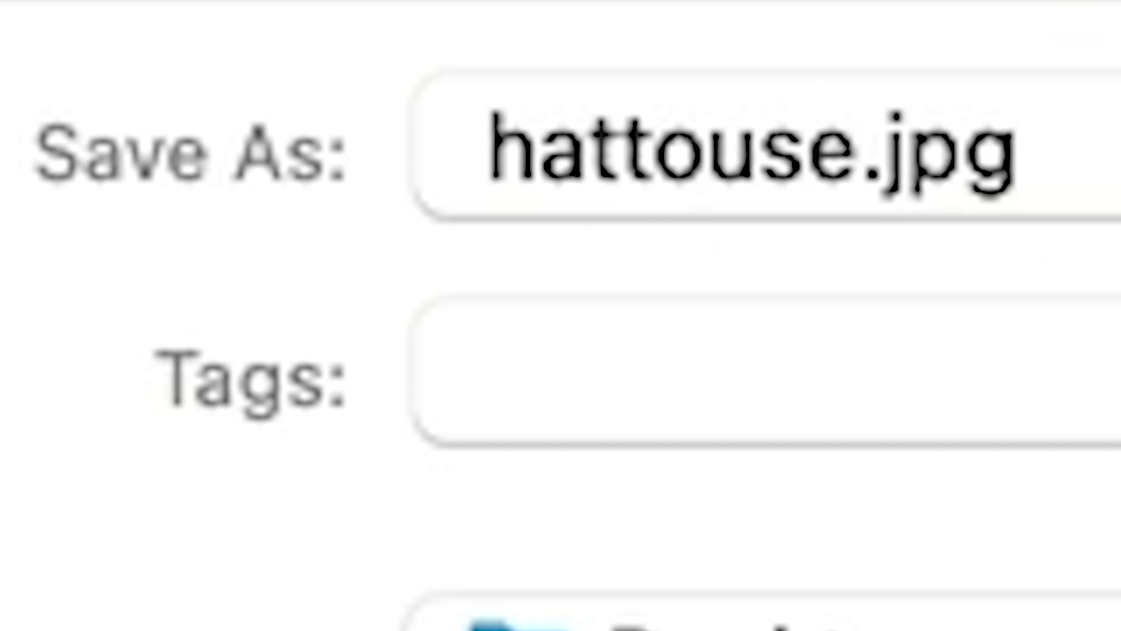
left_click(930, 452)
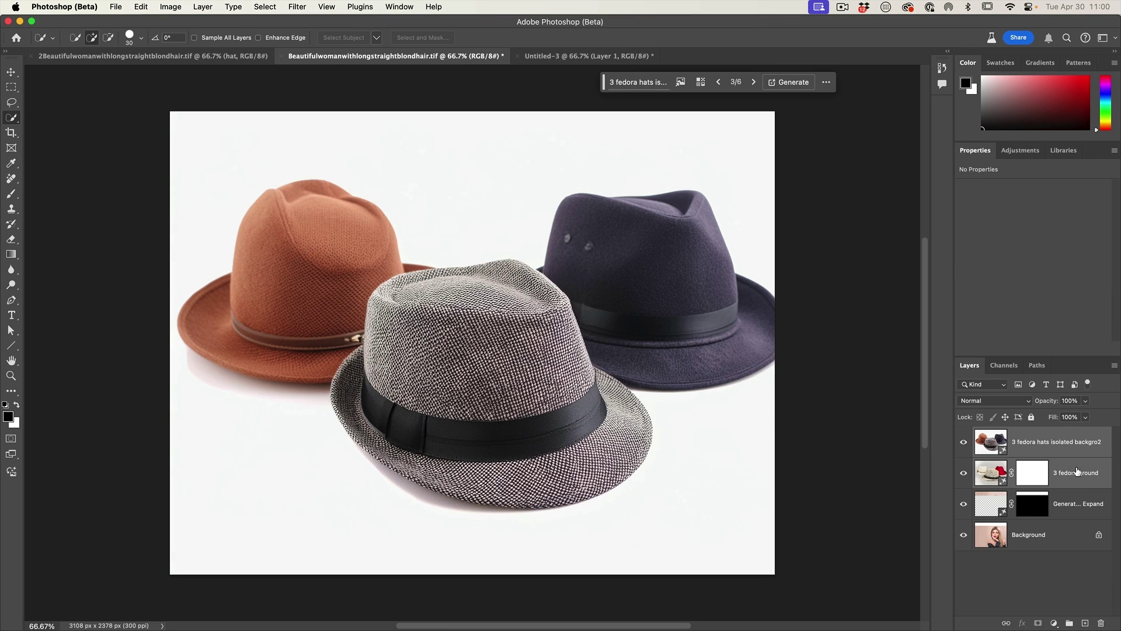
key("Delete")
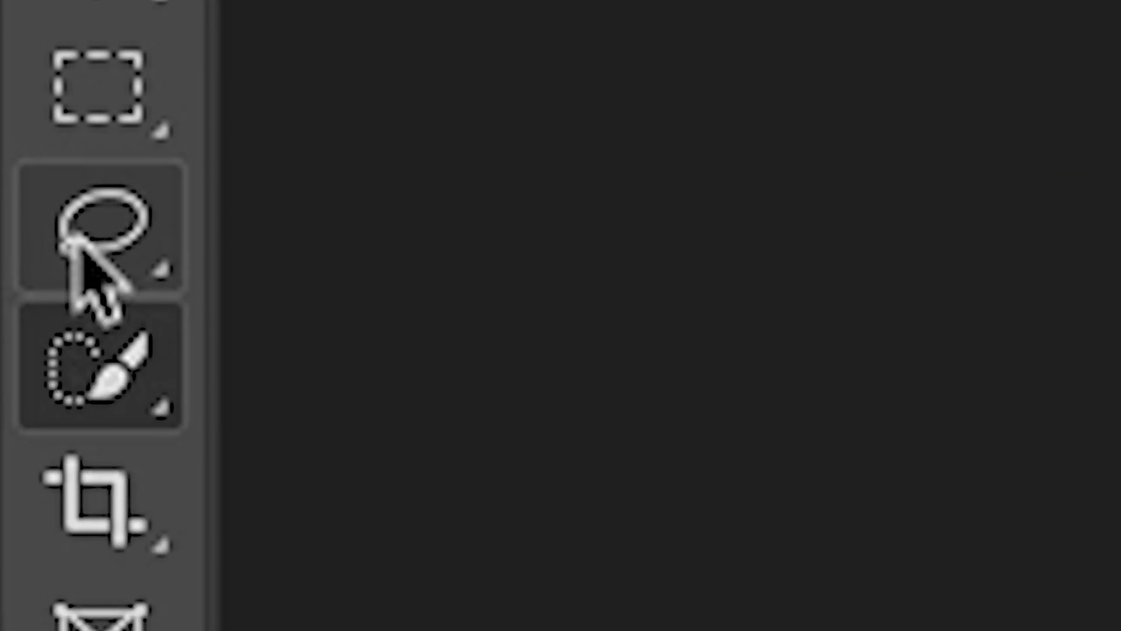
Lasso a dome-shaped selection over the blonde model's head and forehead for Generative Fill.
left_click(10, 102)
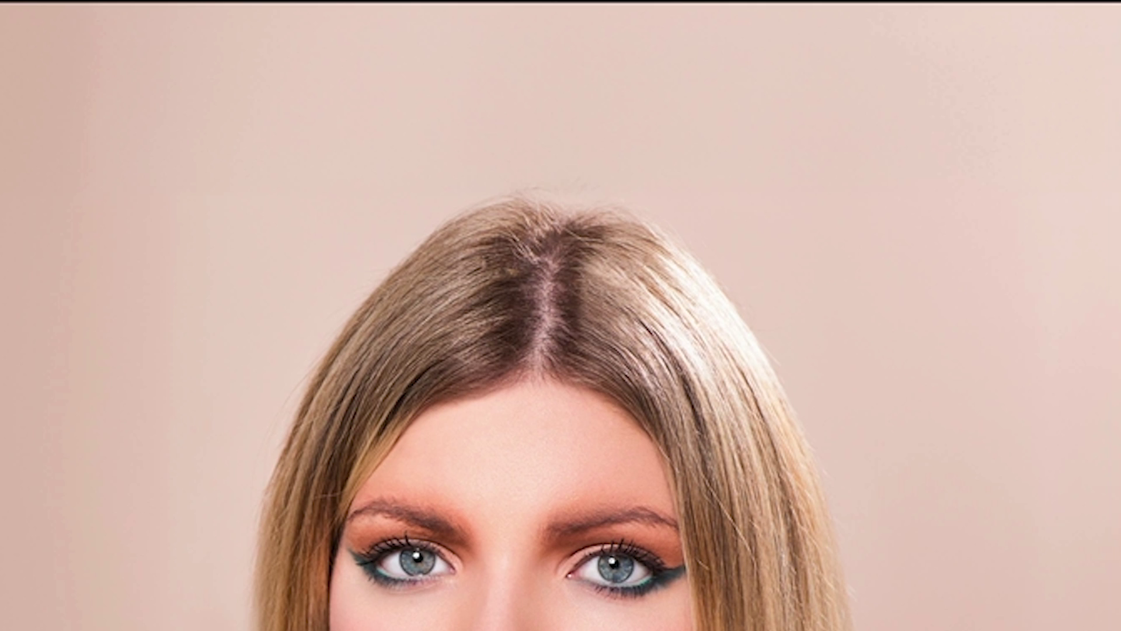
mouse_move(121, 497)
left_mouse_down()
mouse_move(263, 484)
mouse_move(528, 496)
left_mouse_up()
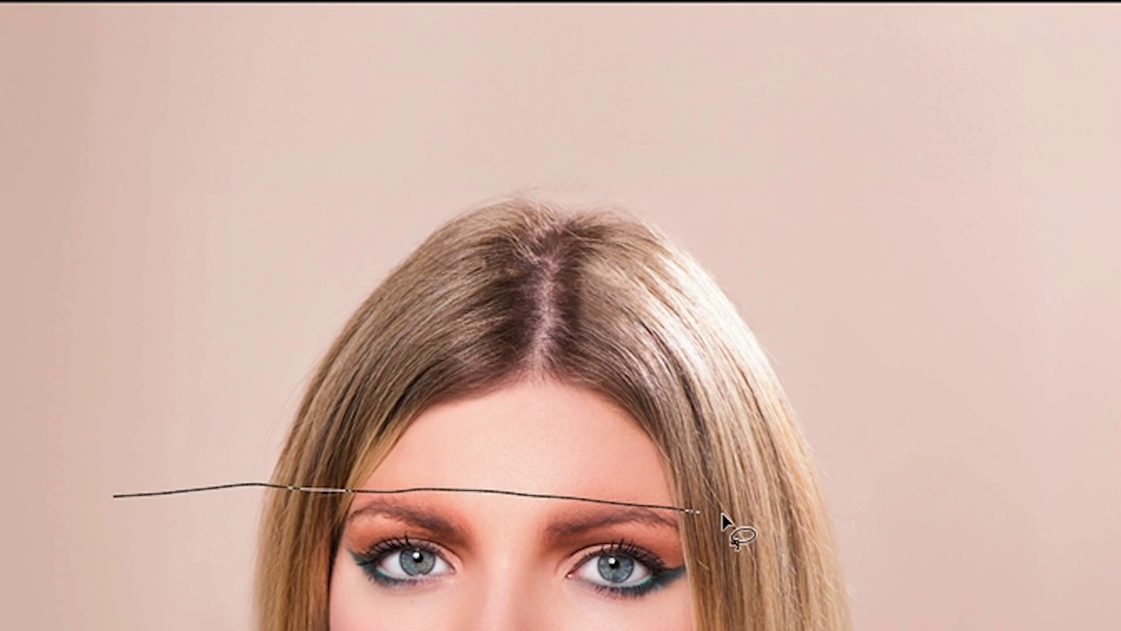
left_click_drag(918, 515, 923, 517)
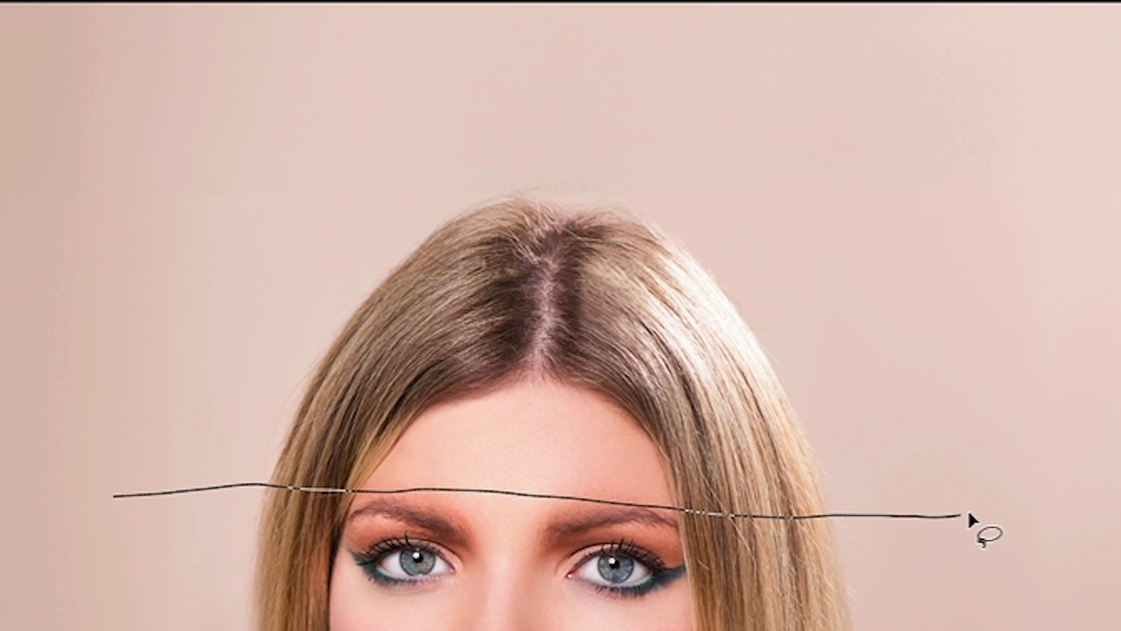
mouse_move(723, 69)
left_mouse_down()
mouse_move(560, 30)
mouse_move(414, 25)
left_mouse_up()
left_click_drag(106, 480, 108, 482)
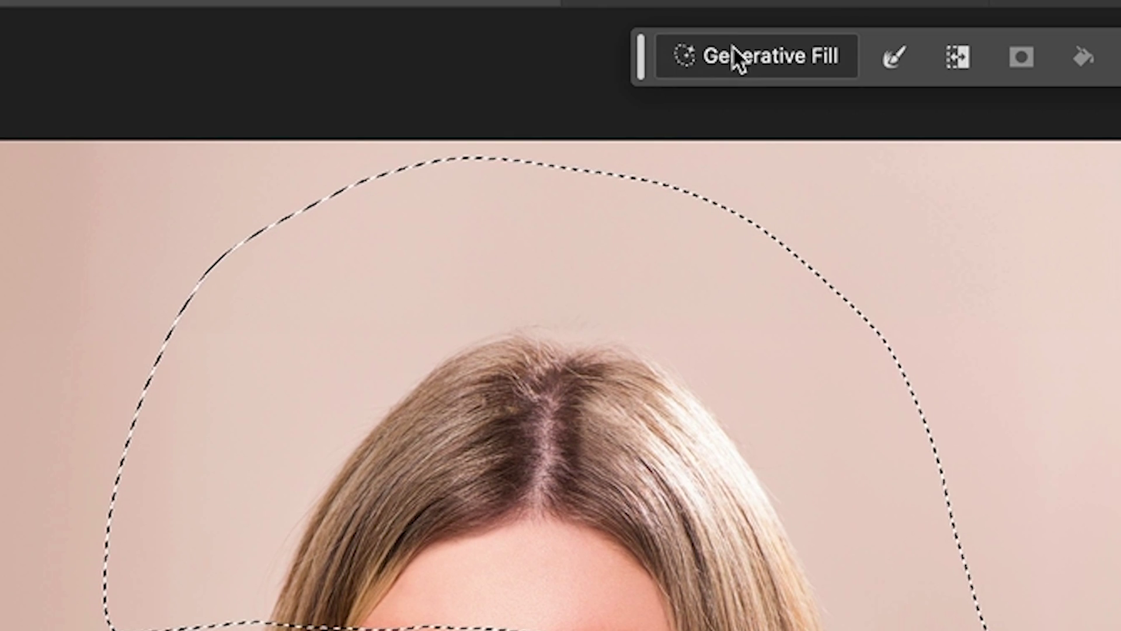
left_click(734, 51)
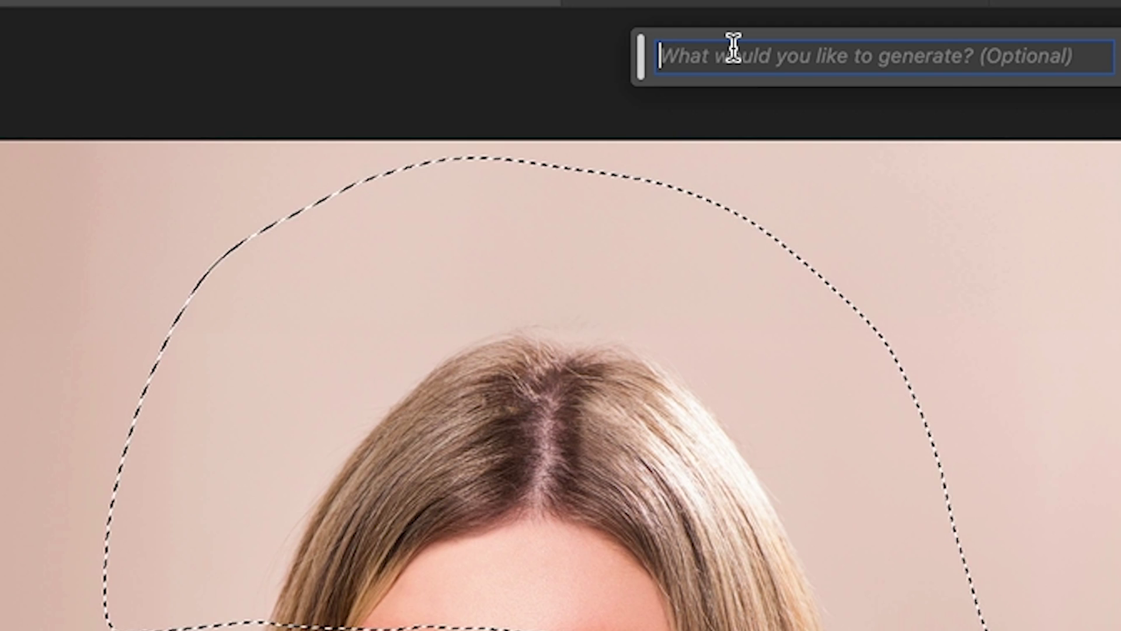
Generate a hat from the prompt 'hat' using hattouse.jpg as the reference image.
type("hat")
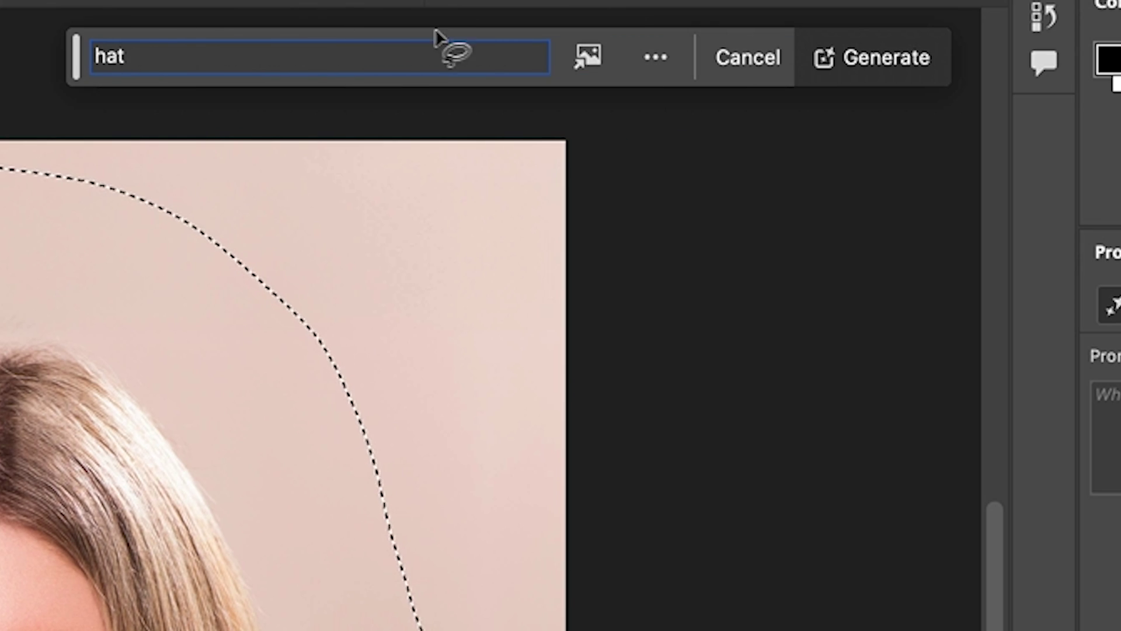
left_click(588, 62)
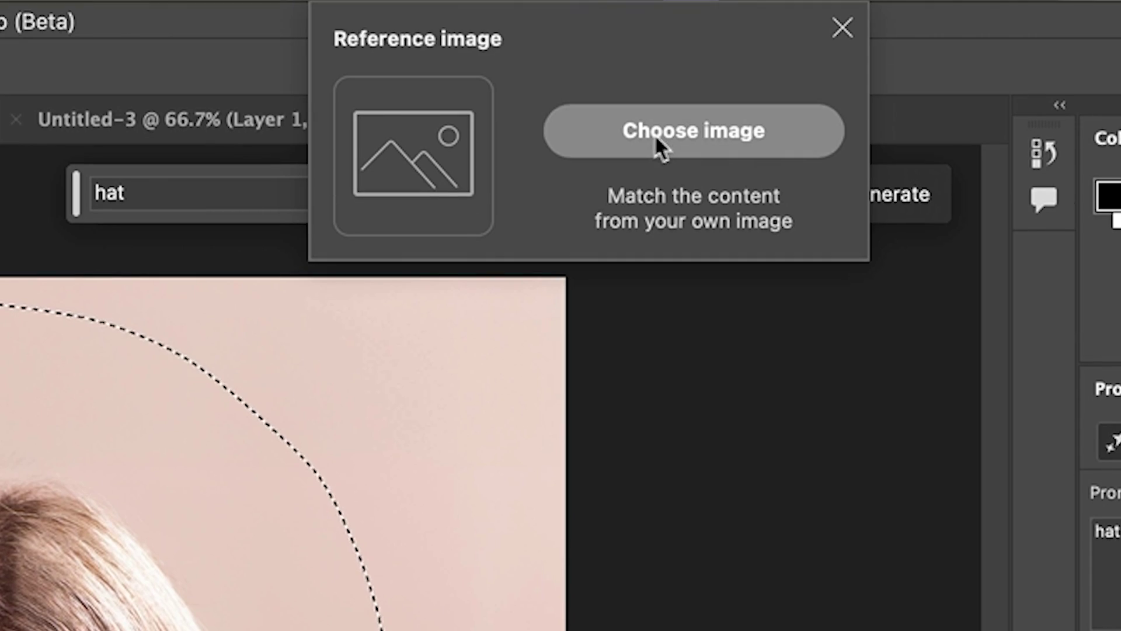
left_click(654, 134)
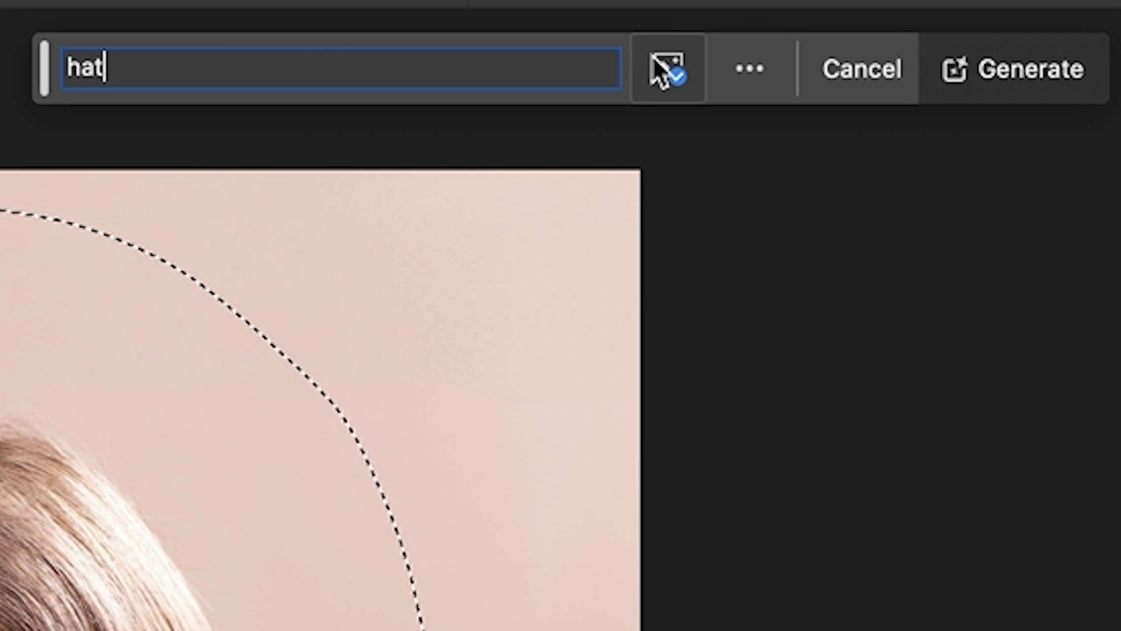
left_click(1022, 77)
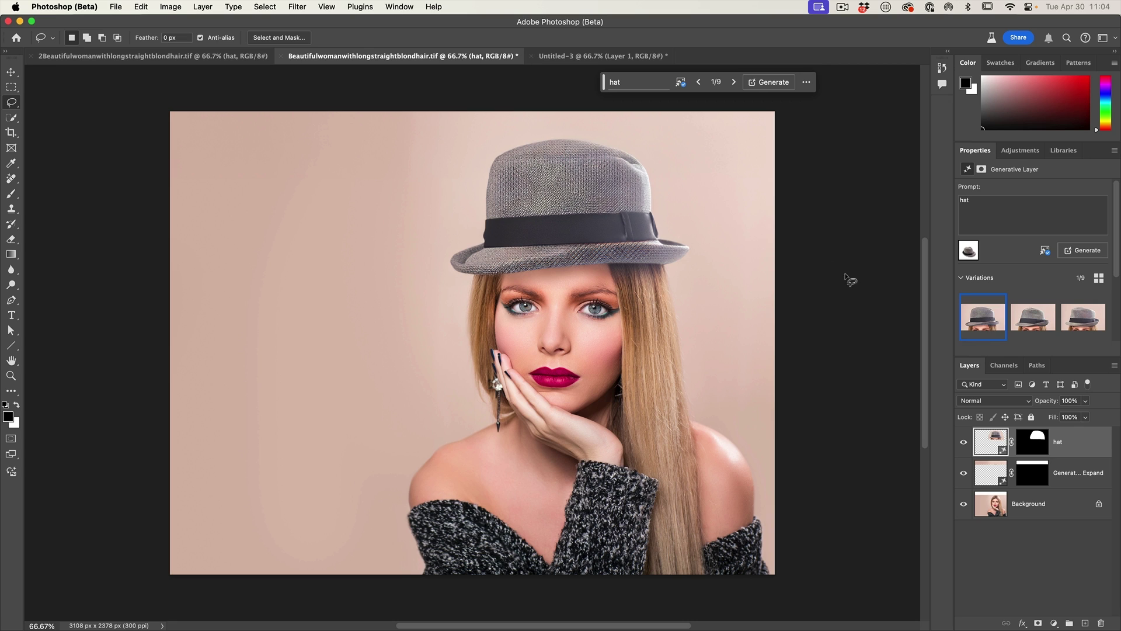
Preview hat variations 2 and 3, ending on the lighter grey tweed fedora.
left_click(1031, 326)
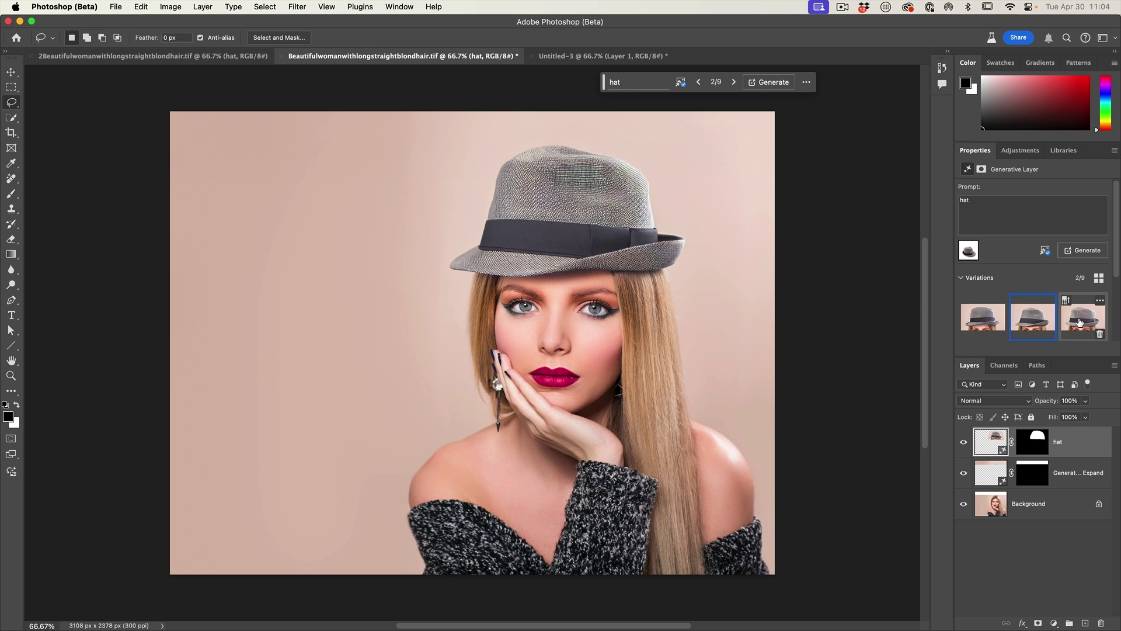
left_click(1085, 323)
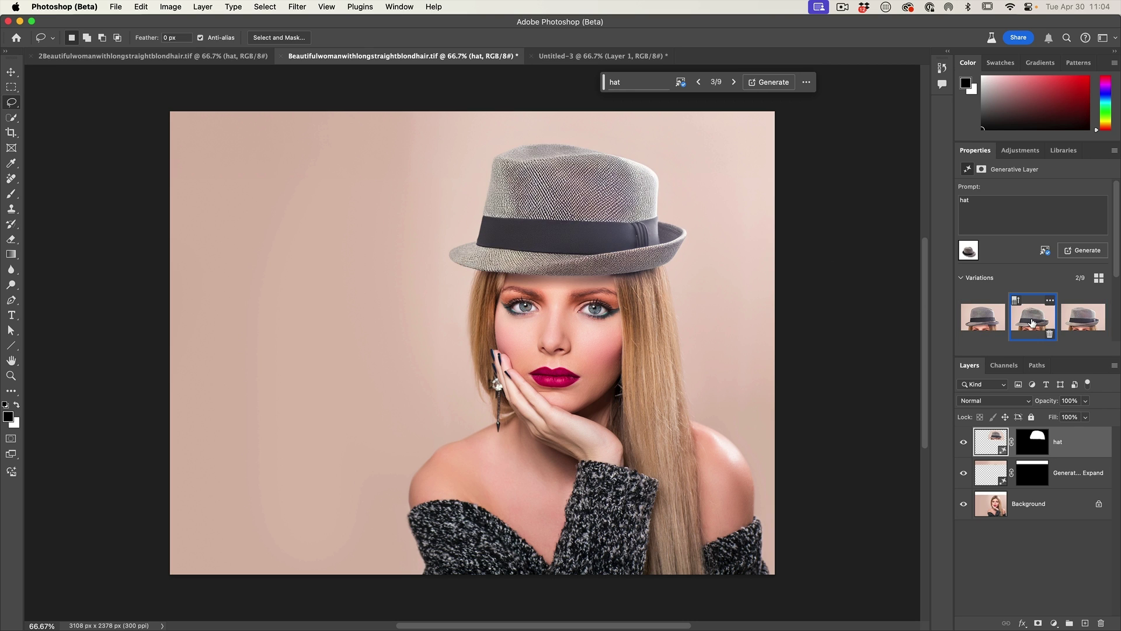